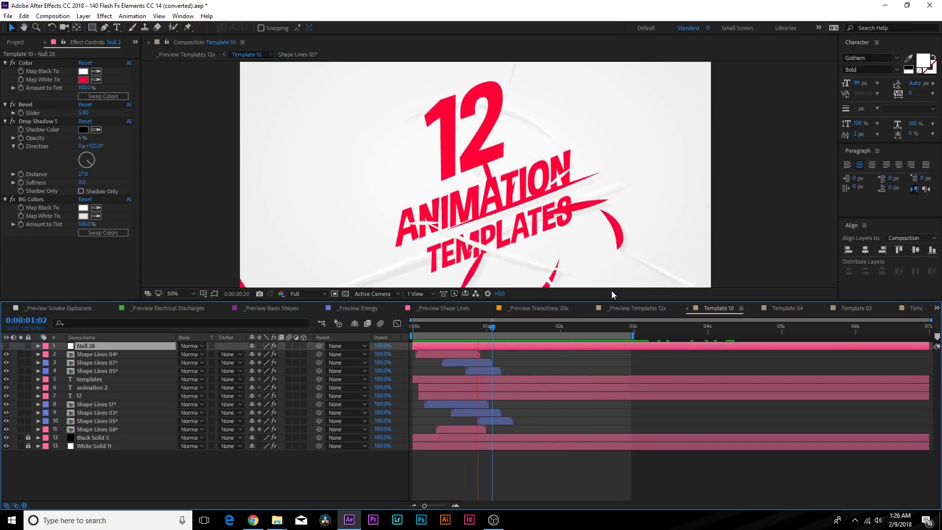
Switch on the energy beam layer 13 in Template 04 and preview the lightning around the VS title
{"action": "left_click", "coordinate": [793, 308]}
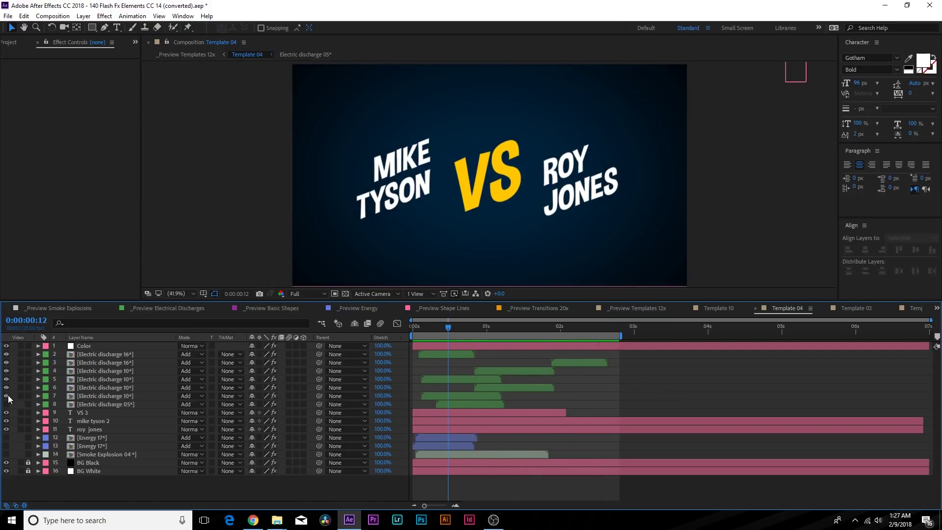
{"action": "left_click", "coordinate": [6, 446]}
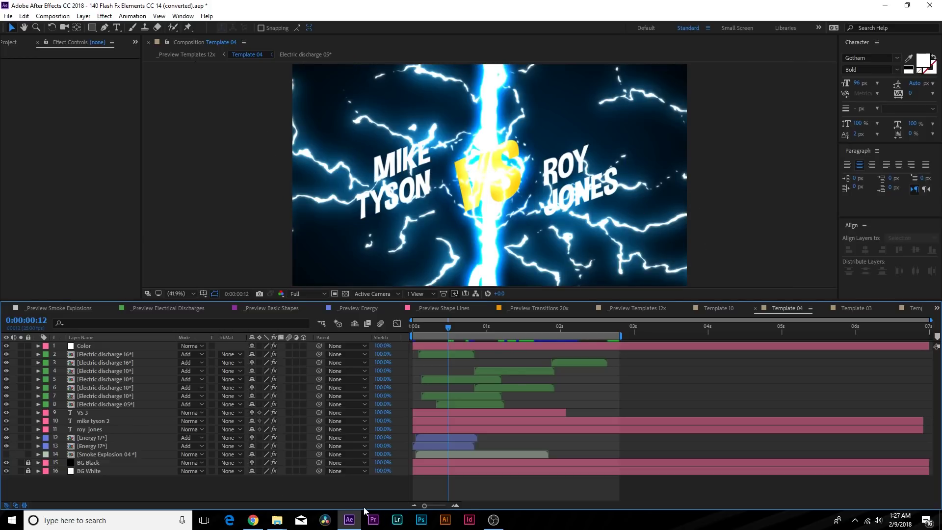
{"action": "key", "text": "space"}
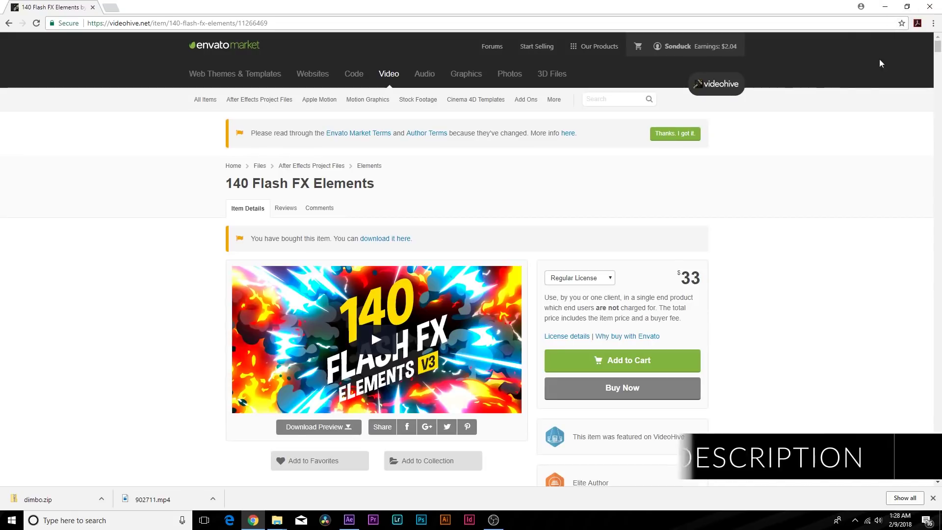
Scroll down the VideoHive product page for 140 Flash FX Elements
{"action": "scroll", "coordinate": [745, 328], "scroll_direction": "down", "scroll_amount": 2}
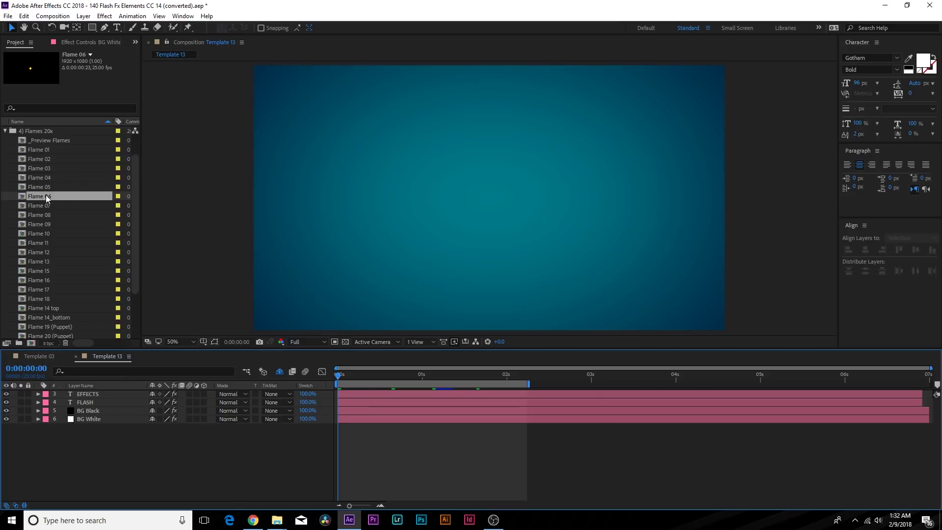
Add Flame 06 from the Flames folder as a layer above the background in Template 13
{"action": "left_click_drag", "start_coordinate": [46, 195], "coordinate": [340, 390]}
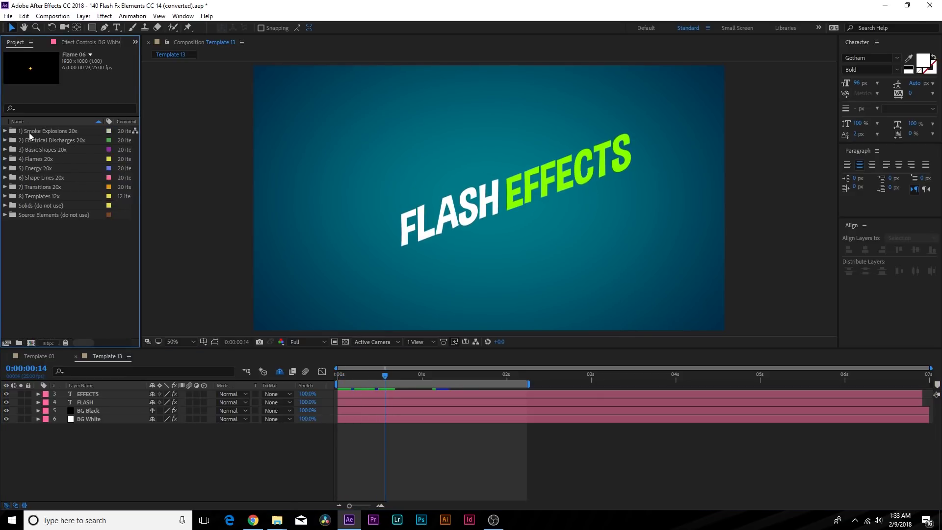
{"action": "left_click", "coordinate": [6, 160]}
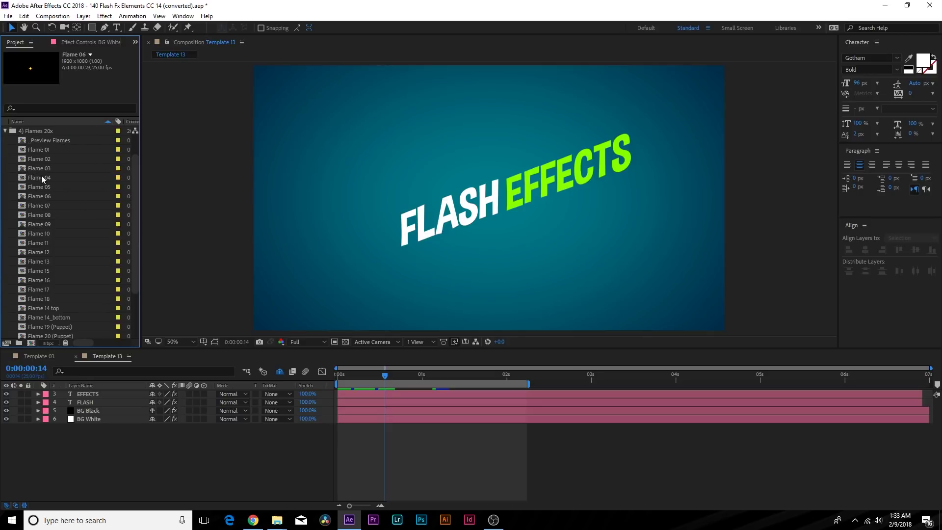
{"action": "scroll", "coordinate": [42, 175], "scroll_direction": "down", "scroll_amount": 3}
{"action": "left_click_drag", "start_coordinate": [44, 170], "coordinate": [112, 411]}
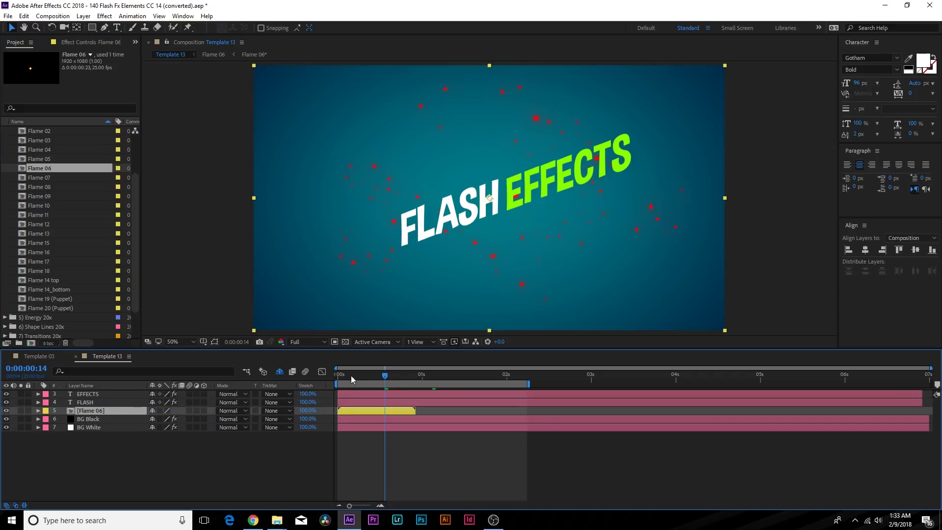
{"action": "mouse_move", "coordinate": [346, 379]}
{"action": "left_mouse_down"}
{"action": "mouse_move", "coordinate": [339, 378]}
{"action": "mouse_move", "coordinate": [361, 379]}
{"action": "left_mouse_up"}
Inside the Flame 06 precomp, enlarge the Glow Radius around the flames
{"action": "key", "text": "F3"}
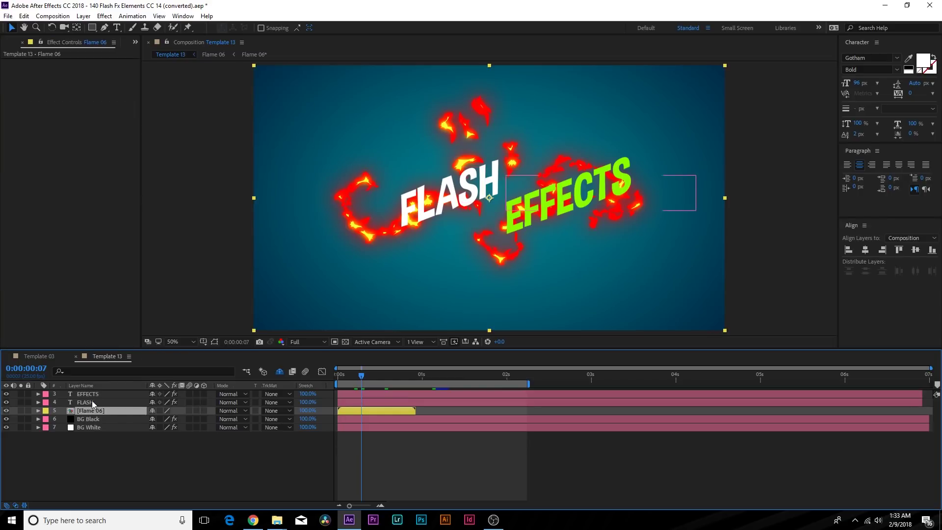
{"action": "double_click", "coordinate": [93, 410]}
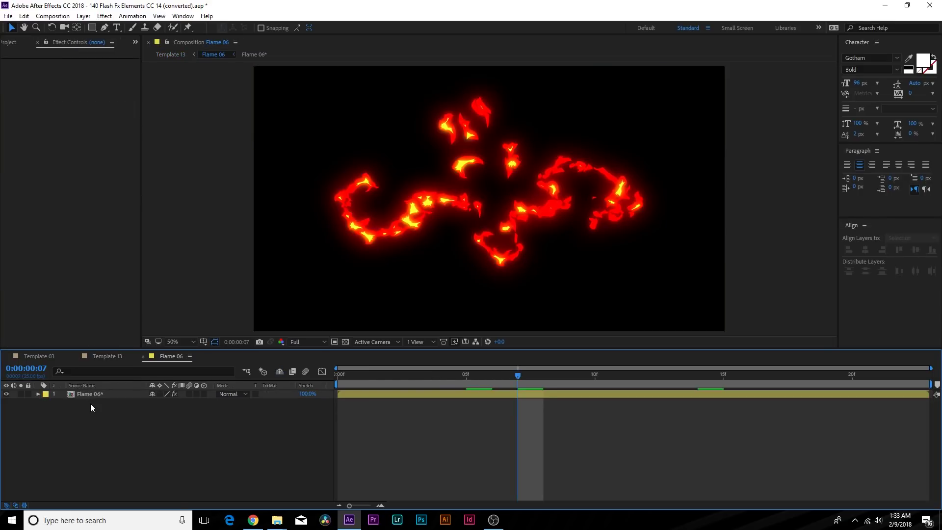
{"action": "left_click", "coordinate": [91, 396]}
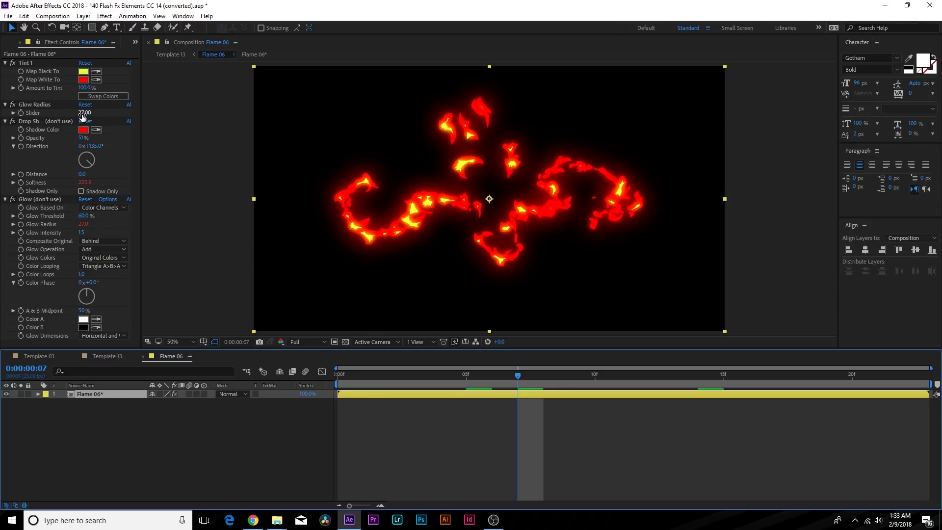
{"action": "left_click_drag", "start_coordinate": [84, 113], "coordinate": [145, 116]}
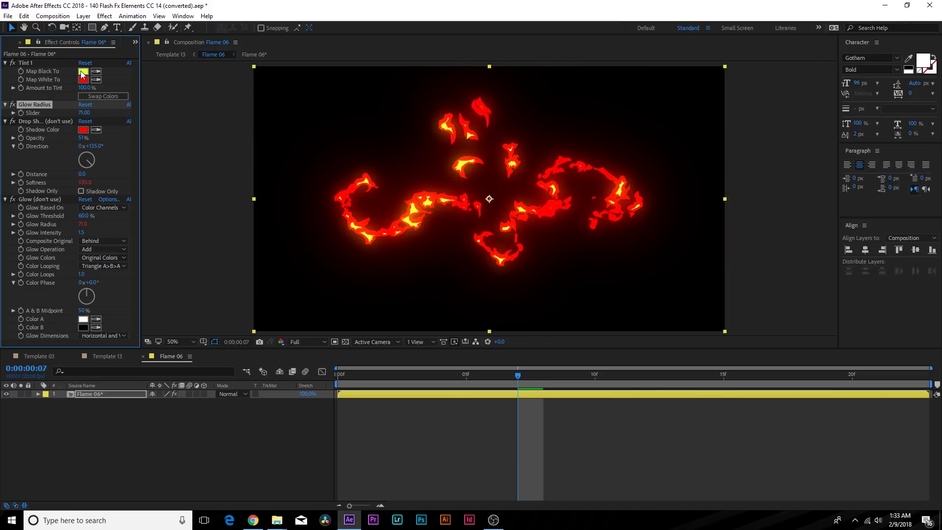
Set the Tint Map Black To colour to green and Map White To to yellow-green
{"action": "left_click", "coordinate": [83, 72]}
{"action": "left_click_drag", "start_coordinate": [149, 128], "coordinate": [149, 46]}
{"action": "left_click_drag", "start_coordinate": [149, 82], "coordinate": [151, 114]}
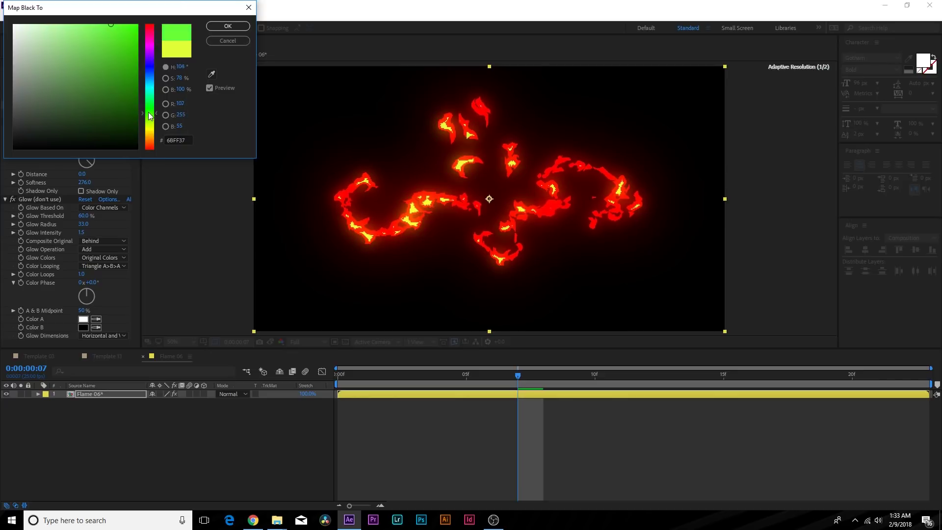
{"action": "left_click", "coordinate": [224, 28]}
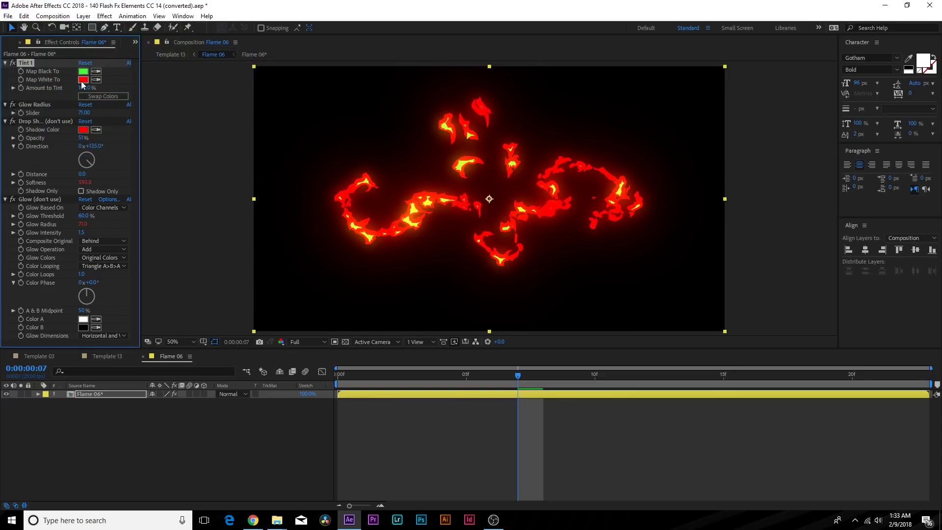
{"action": "left_click", "coordinate": [83, 81]}
{"action": "left_click_drag", "start_coordinate": [150, 147], "coordinate": [156, 126]}
{"action": "left_click", "coordinate": [234, 28]}
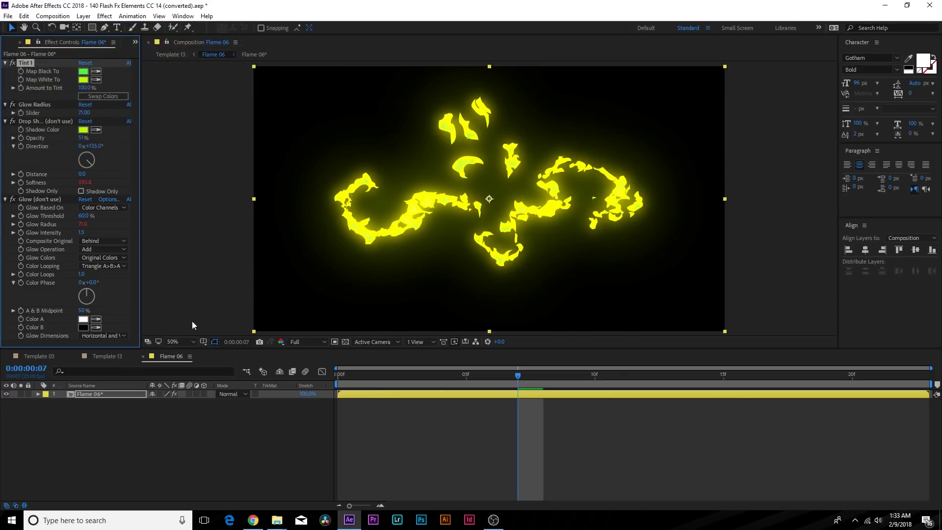
Start the Flame 06 layer about 3 frames later in Template 13 and preview it
{"action": "left_click", "coordinate": [116, 357]}
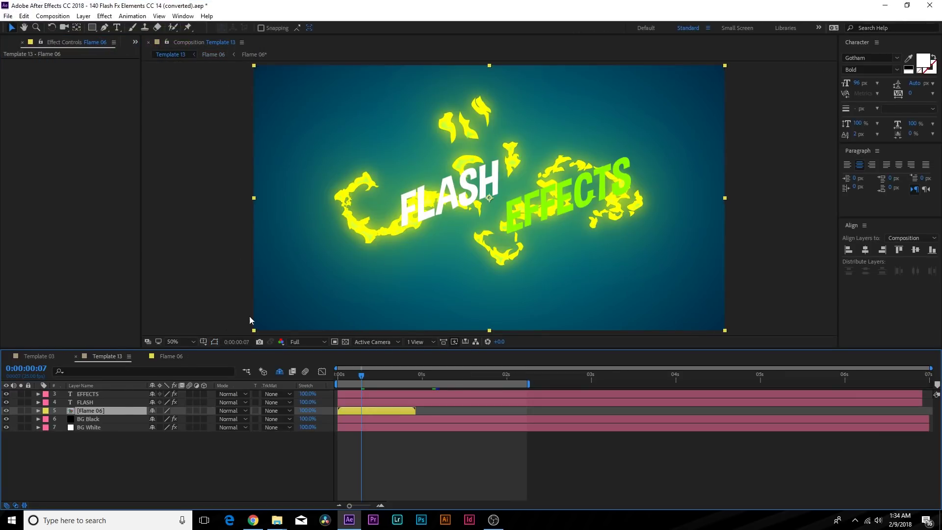
{"action": "left_click_drag", "start_coordinate": [373, 411], "coordinate": [382, 410]}
{"action": "key", "text": "Home"}
{"action": "key", "text": "space"}
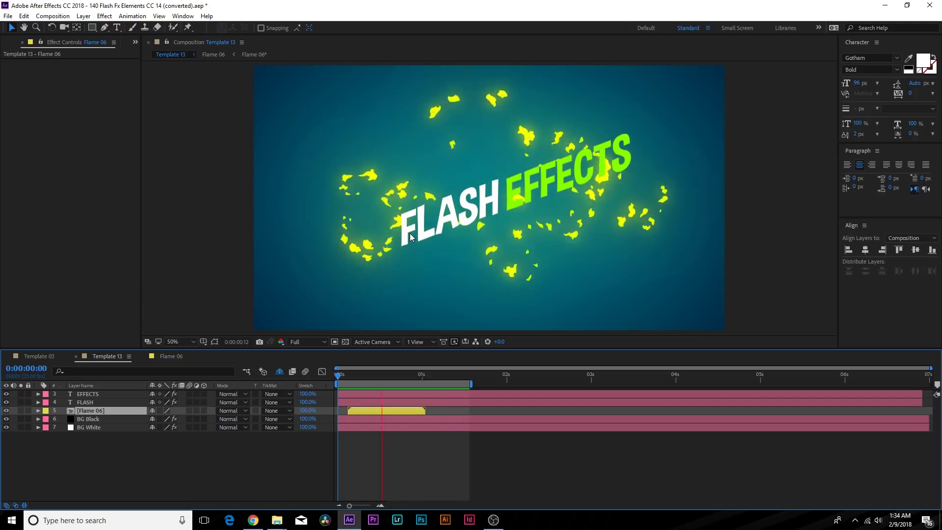
{"action": "key", "text": "space"}
Add Energy 01 between the EFFECTS and FLASH layers, starting later
{"action": "left_click", "coordinate": [6, 43]}
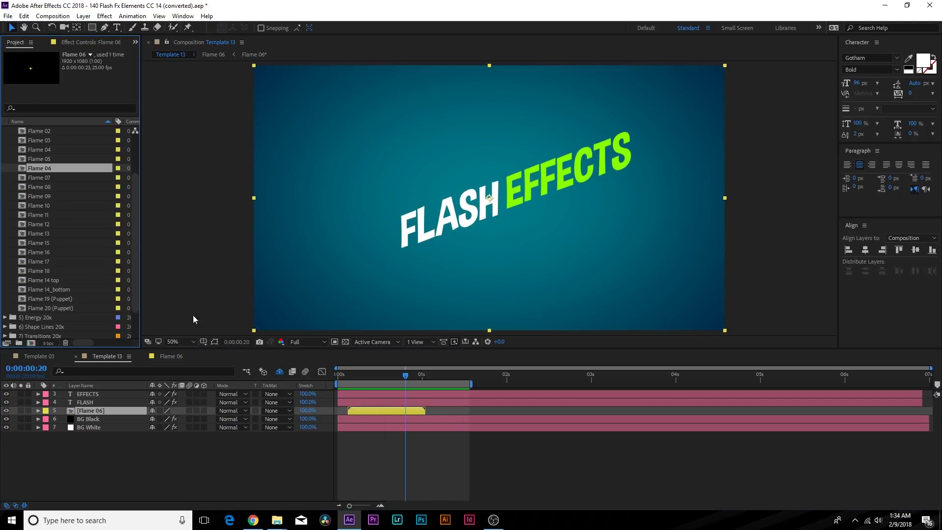
{"action": "scroll", "coordinate": [69, 221], "scroll_direction": "up", "scroll_amount": 10}
{"action": "left_click", "coordinate": [4, 159]}
{"action": "left_click", "coordinate": [5, 168]}
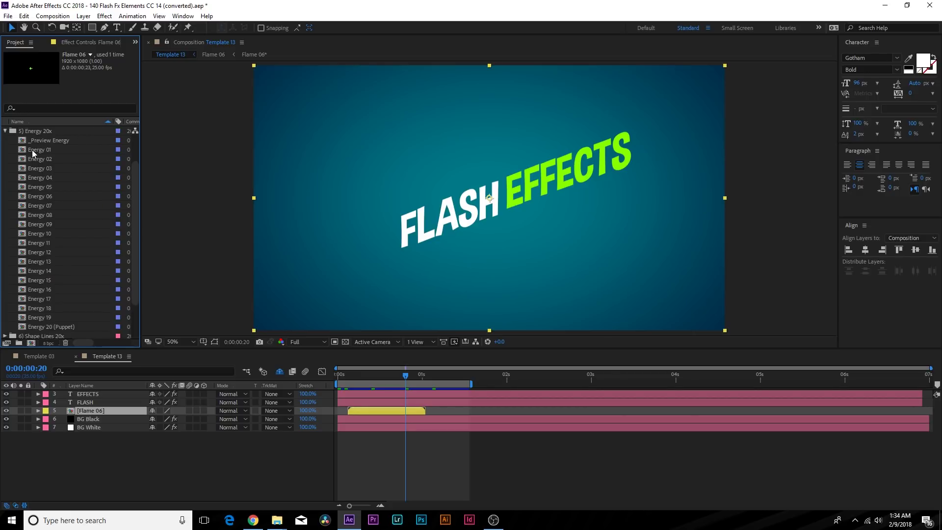
{"action": "left_click_drag", "start_coordinate": [76, 358], "coordinate": [88, 394]}
{"action": "left_click_drag", "start_coordinate": [351, 396], "coordinate": [389, 378]}
{"action": "left_click", "coordinate": [377, 375]}
In the Energy 01 precomp, tint Map White To magenta and reduce the Glow Radius
{"action": "double_click", "coordinate": [81, 395]}
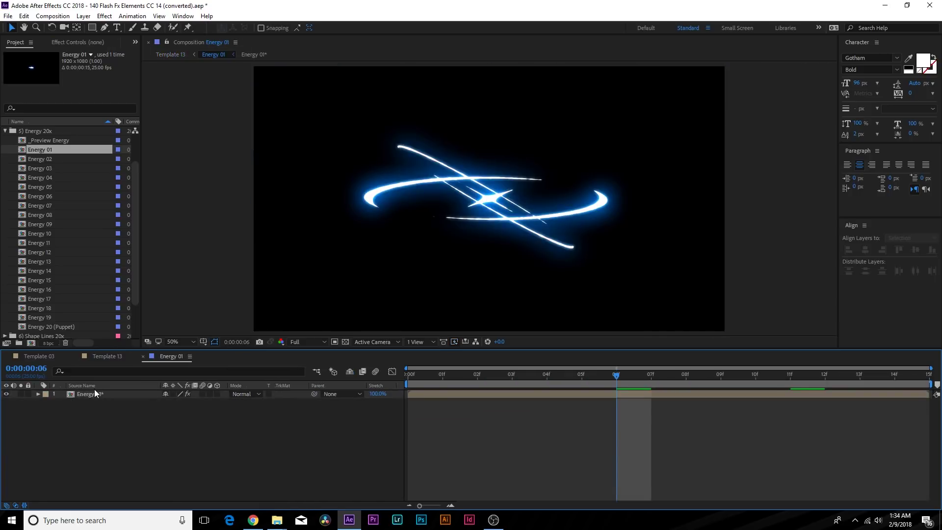
{"action": "left_click", "coordinate": [81, 43]}
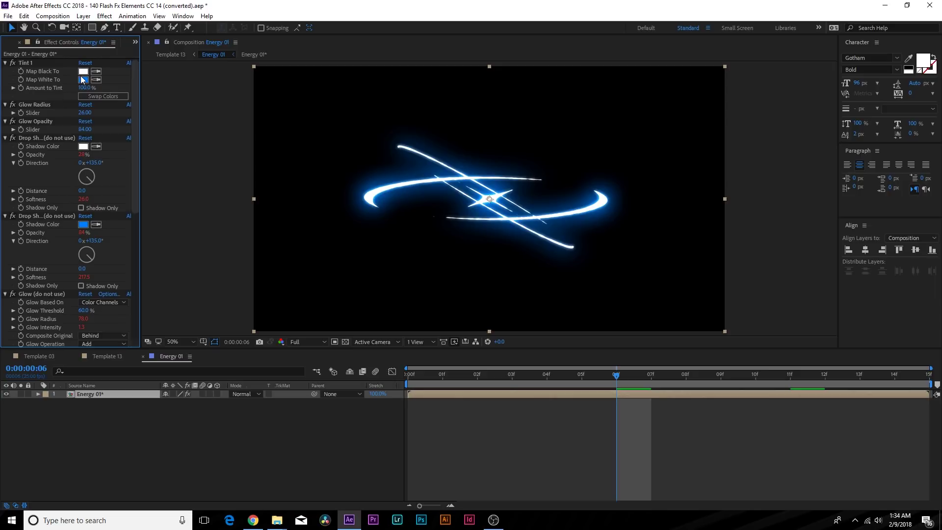
{"action": "left_click", "coordinate": [84, 80]}
{"action": "left_click_drag", "start_coordinate": [152, 78], "coordinate": [154, 42]}
{"action": "left_click", "coordinate": [220, 28]}
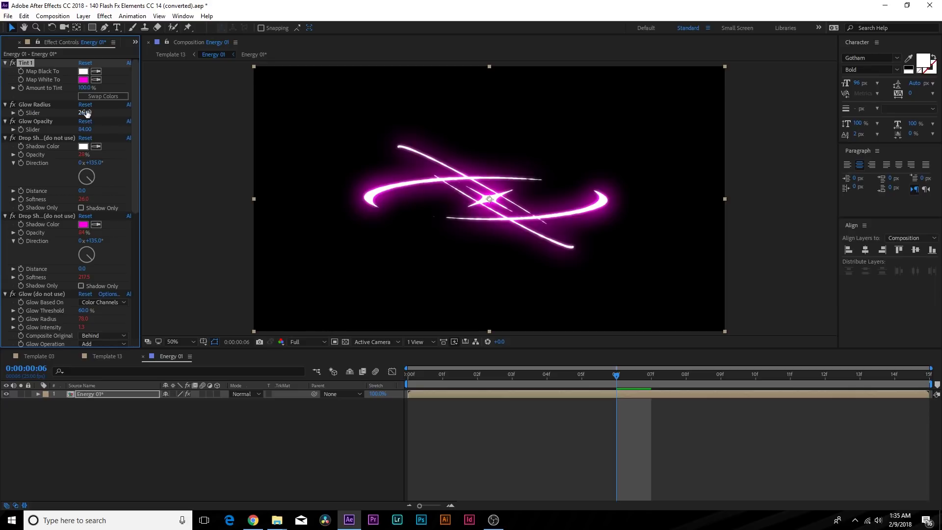
{"action": "mouse_move", "coordinate": [120, 117]}
{"action": "left_mouse_down"}
{"action": "mouse_move", "coordinate": [103, 118]}
{"action": "mouse_move", "coordinate": [127, 131]}
{"action": "left_mouse_up"}
{"action": "scroll", "coordinate": [66, 237], "scroll_direction": "down", "scroll_amount": 1}
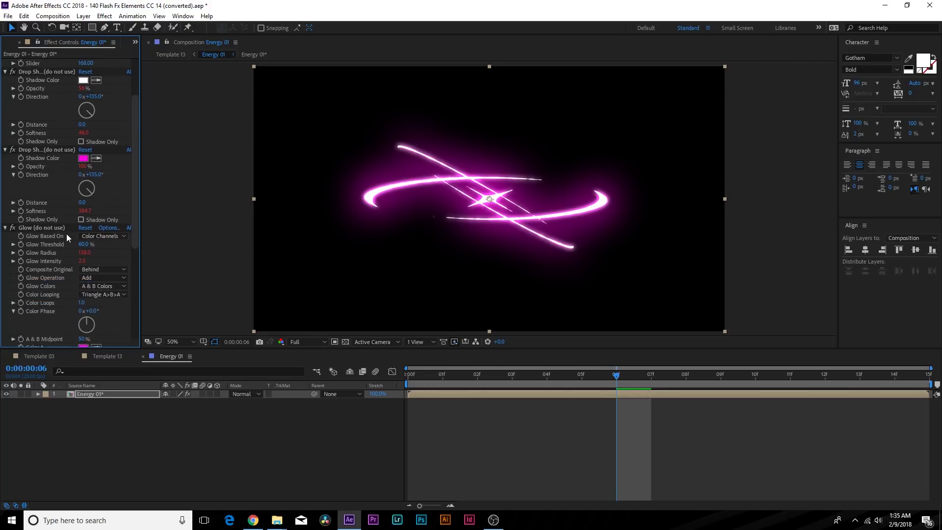
{"action": "scroll", "coordinate": [66, 233], "scroll_direction": "up", "scroll_amount": 4}
{"action": "left_click", "coordinate": [108, 357]}
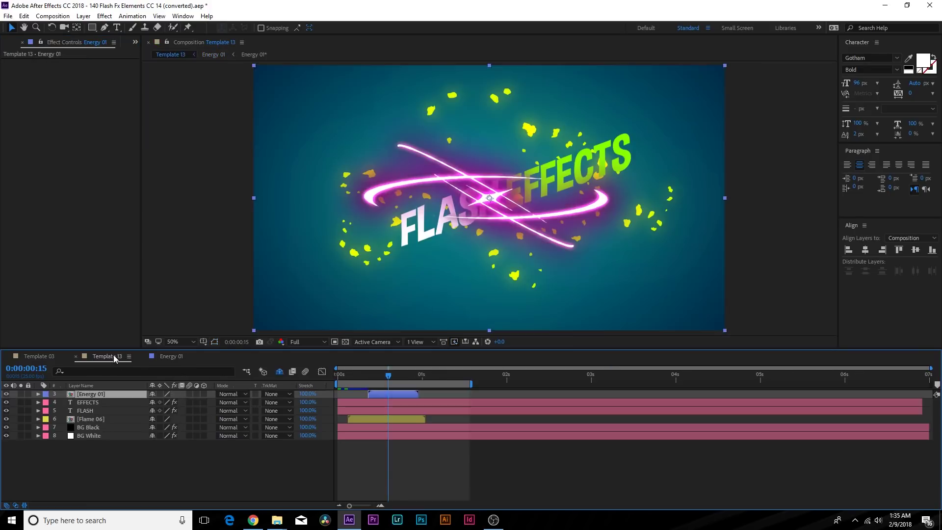
{"action": "left_click_drag", "start_coordinate": [369, 375], "coordinate": [389, 377]}
Scale Energy 01 to 74%, rotate it 22°, nudge it right, and preview
{"action": "key", "text": "s"}
{"action": "mouse_move", "coordinate": [168, 403]}
{"action": "left_mouse_down"}
{"action": "mouse_move", "coordinate": [155, 404]}
{"action": "mouse_move", "coordinate": [176, 403]}
{"action": "left_mouse_up"}
{"action": "key", "text": "r"}
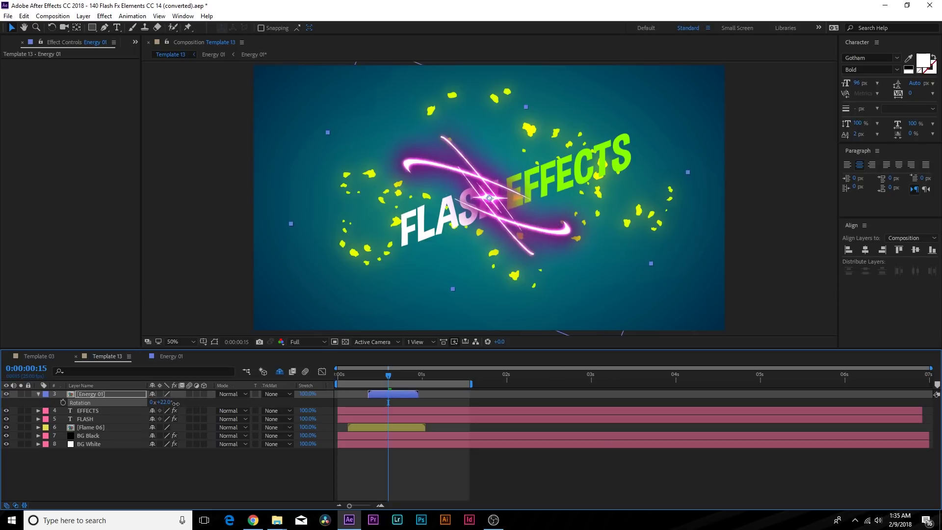
{"action": "left_click_drag", "start_coordinate": [481, 212], "coordinate": [499, 215]}
{"action": "left_click_drag", "start_coordinate": [367, 379], "coordinate": [318, 390]}
{"action": "key", "text": "r"}
{"action": "key", "text": "space"}
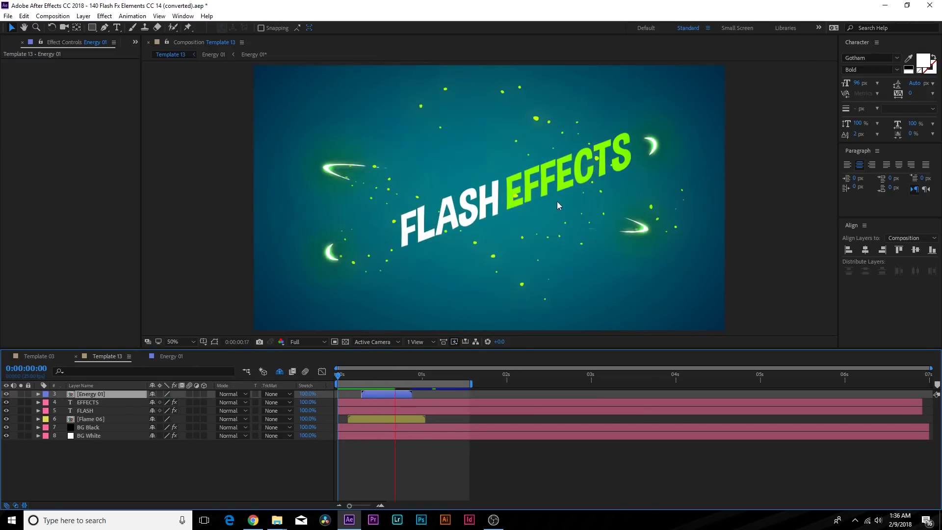
Add the Shape Lines 04 composition to Template 13
{"action": "key", "text": "space"}
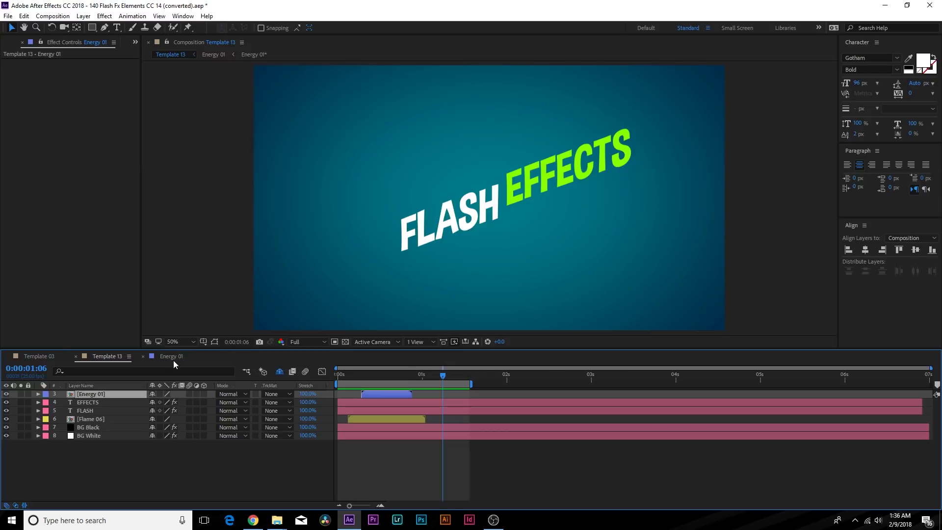
{"action": "left_click", "coordinate": [171, 357]}
{"action": "left_click", "coordinate": [106, 356]}
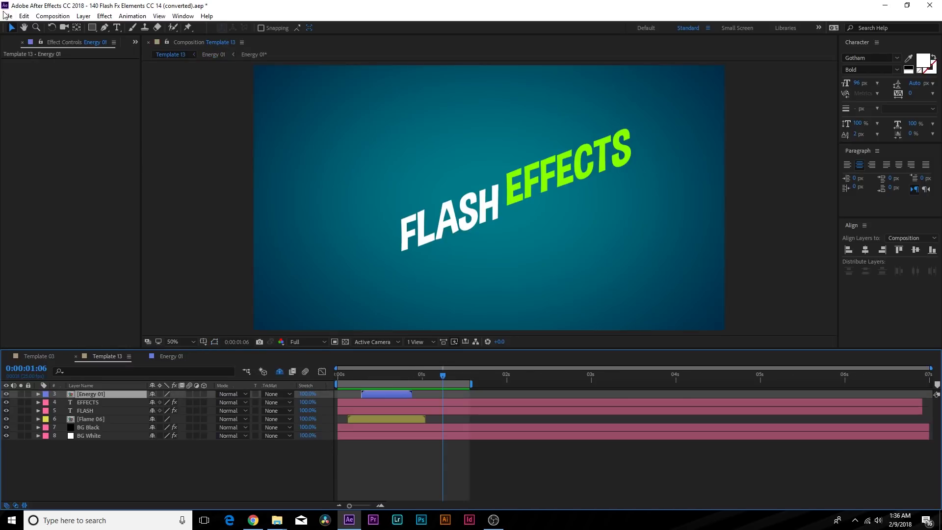
{"action": "left_click", "coordinate": [11, 44]}
{"action": "left_click", "coordinate": [44, 196]}
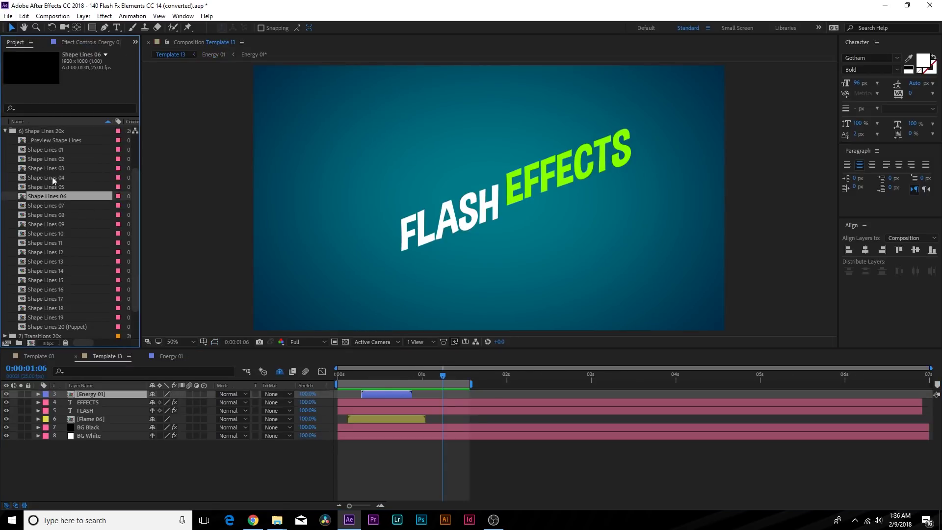
{"action": "left_click_drag", "start_coordinate": [50, 178], "coordinate": [355, 394]}
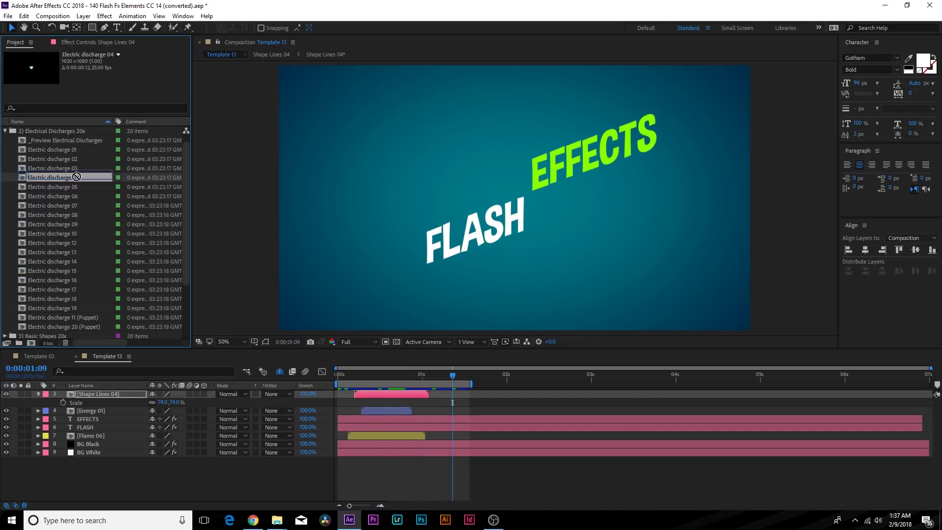
Add Electric discharge 04 as layer 3, starting about half a second later, and solo-check it
{"action": "left_click_drag", "start_coordinate": [77, 177], "coordinate": [48, 141]}
{"action": "left_click_drag", "start_coordinate": [54, 181], "coordinate": [258, 386]}
{"action": "left_click_drag", "start_coordinate": [351, 395], "coordinate": [400, 382]}
{"action": "left_click", "coordinate": [21, 394]}
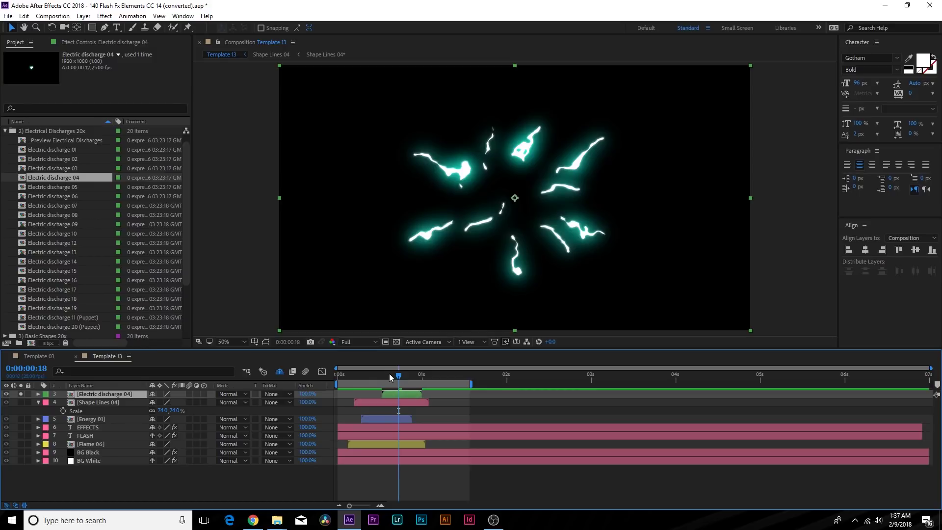
{"action": "left_click", "coordinate": [21, 394]}
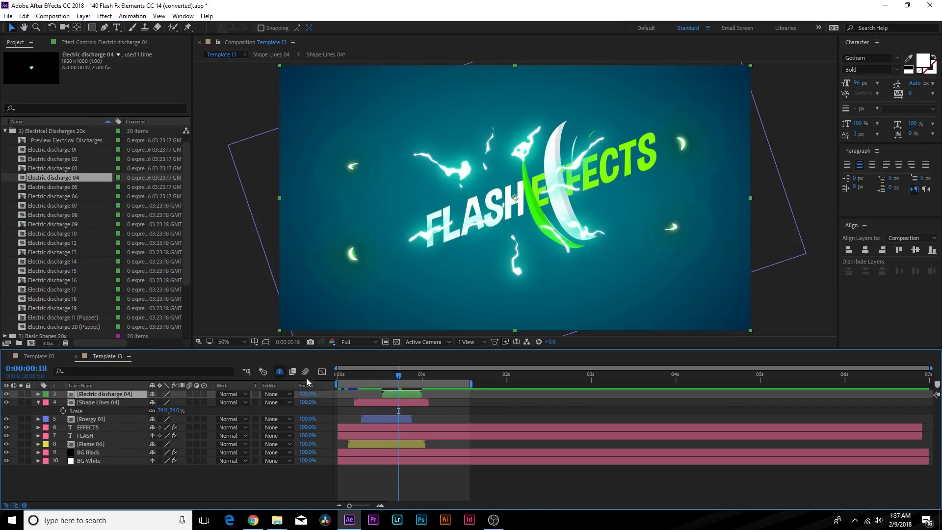
Open the Electric discharge 04 precomp and inspect its Tint Map Black To colour
{"action": "double_click", "coordinate": [392, 393]}
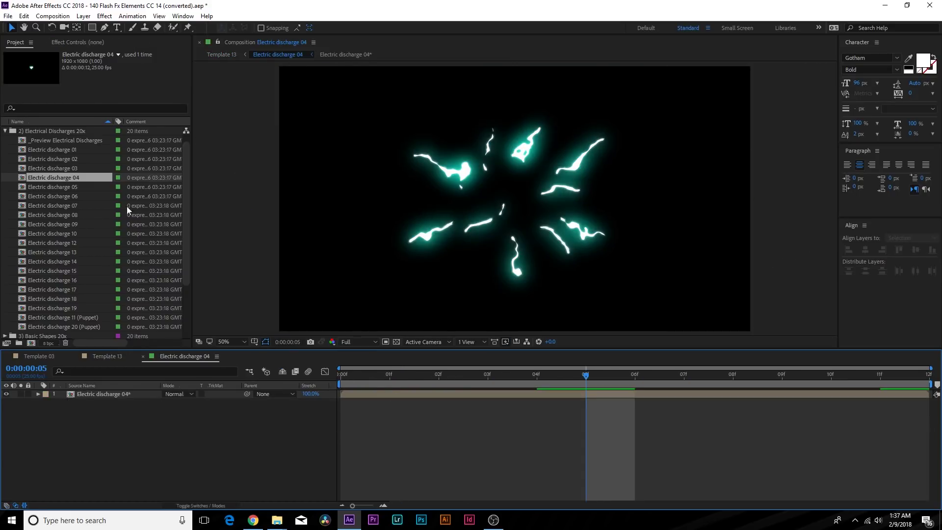
{"action": "left_click", "coordinate": [87, 47]}
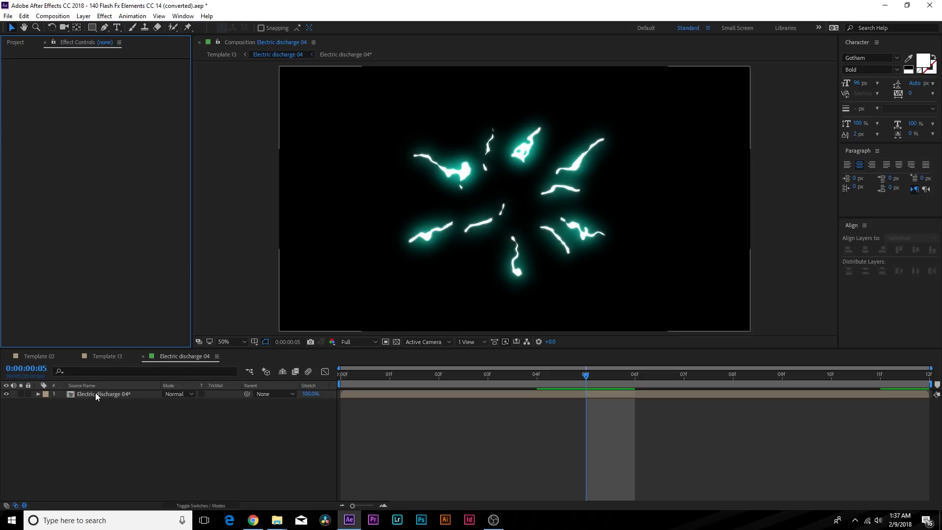
{"action": "left_click", "coordinate": [95, 394]}
{"action": "left_click", "coordinate": [109, 71]}
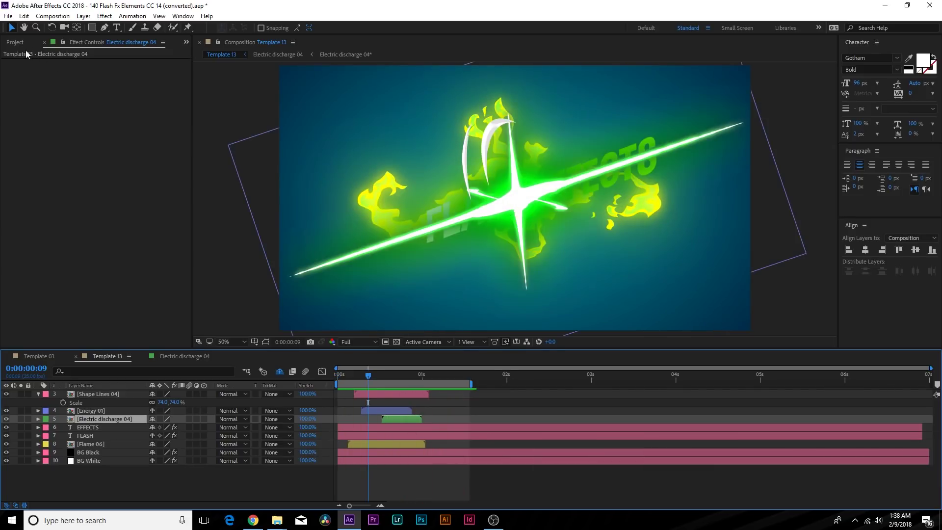
{"action": "left_click", "coordinate": [21, 44]}
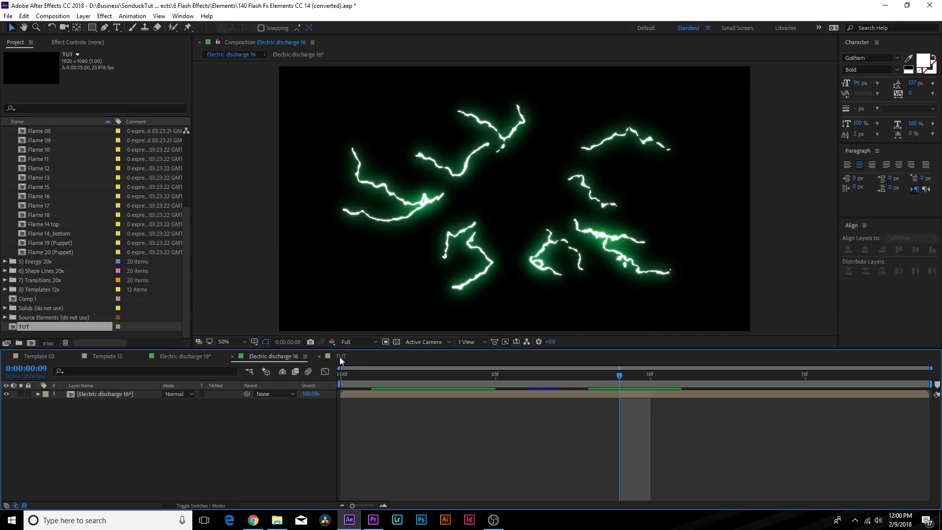
In the TUT comp, draw a trial rectangle, undo it, and switch to the Pen tool
{"action": "left_click", "coordinate": [340, 356]}
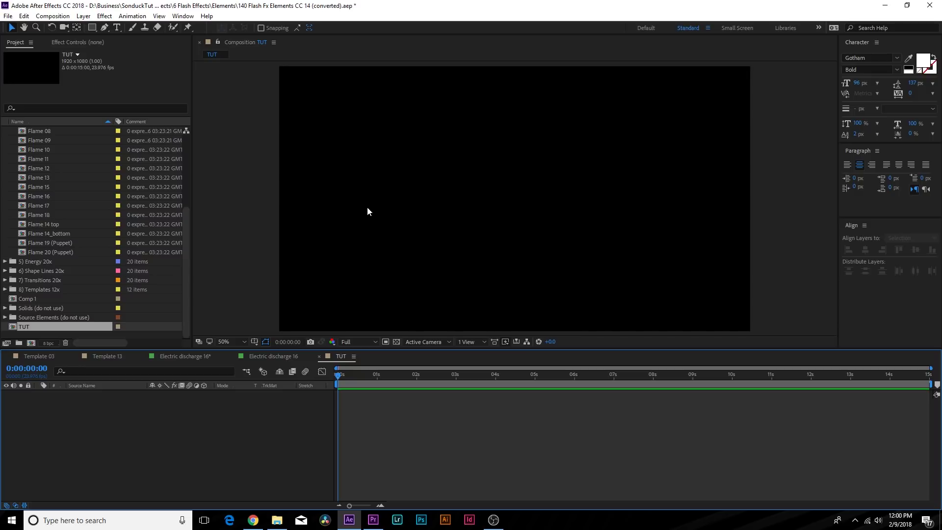
{"action": "left_click_drag", "start_coordinate": [100, 28], "coordinate": [105, 29]}
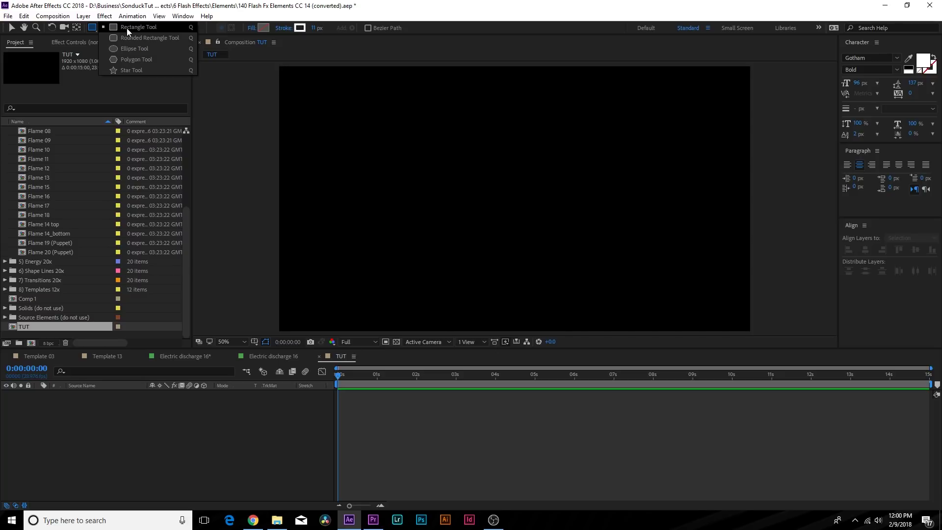
{"action": "left_click", "coordinate": [126, 26]}
{"action": "left_click_drag", "start_coordinate": [467, 172], "coordinate": [566, 213]}
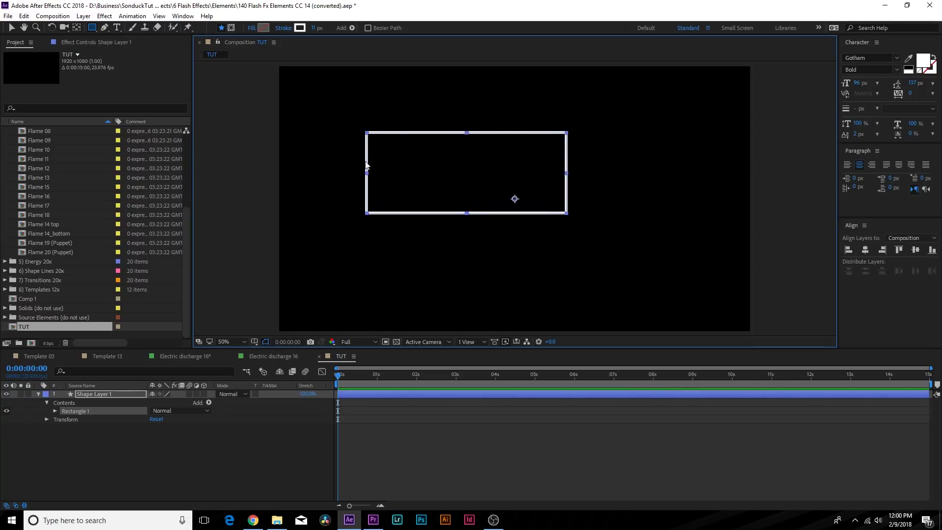
{"action": "key", "text": "ctrl+z"}
{"action": "left_click", "coordinate": [105, 28]}
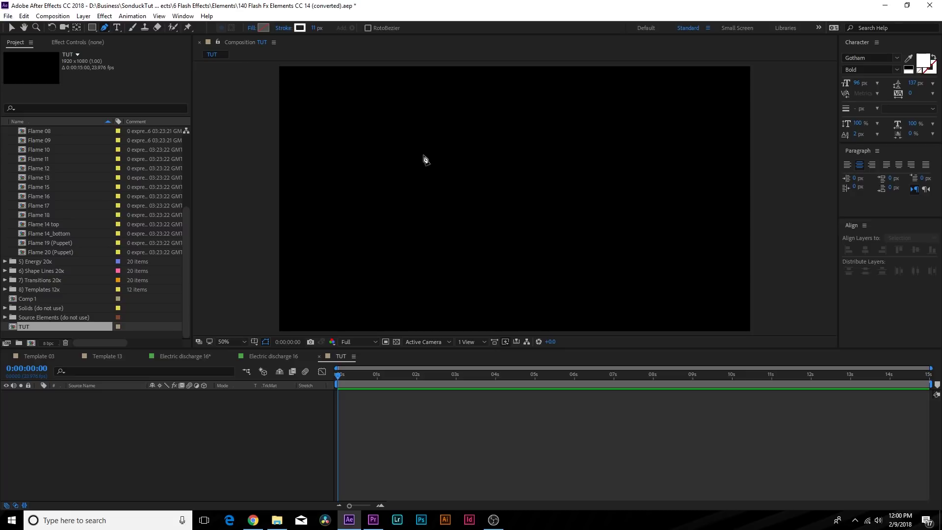
Draw a zig-zag lightning path with the Pen from the comp centre up to the top edge
{"action": "left_click", "coordinate": [515, 199]}
{"action": "key", "text": "apostrophe"}
{"action": "key", "text": "period"}
{"action": "key", "text": "period"}
{"action": "key", "text": "period"}
{"action": "key", "text": "period"}
{"action": "key", "text": "period"}
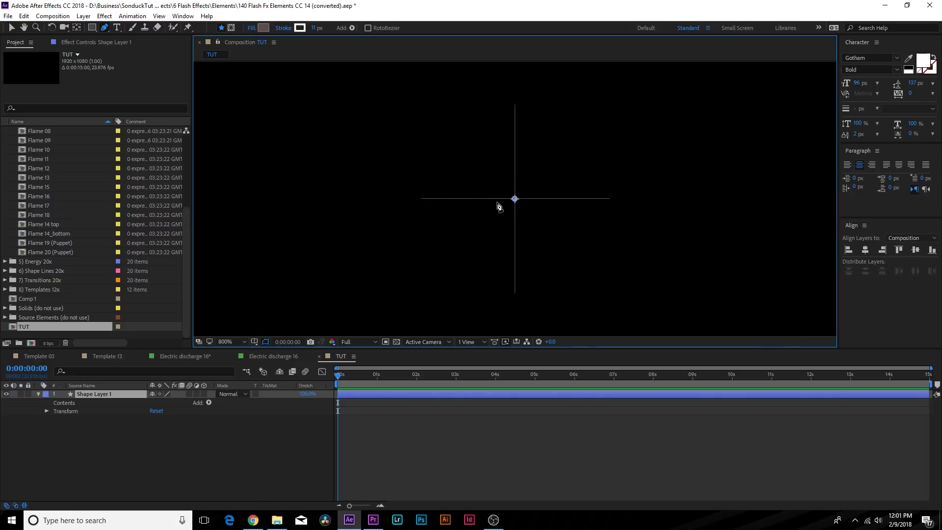
{"action": "left_click", "coordinate": [513, 196]}
{"action": "key", "text": "comma"}
{"action": "key", "text": "comma"}
{"action": "key", "text": "comma"}
{"action": "key", "text": "comma"}
{"action": "left_click", "coordinate": [457, 154]}
{"action": "key", "text": "comma"}
{"action": "key", "text": "comma"}
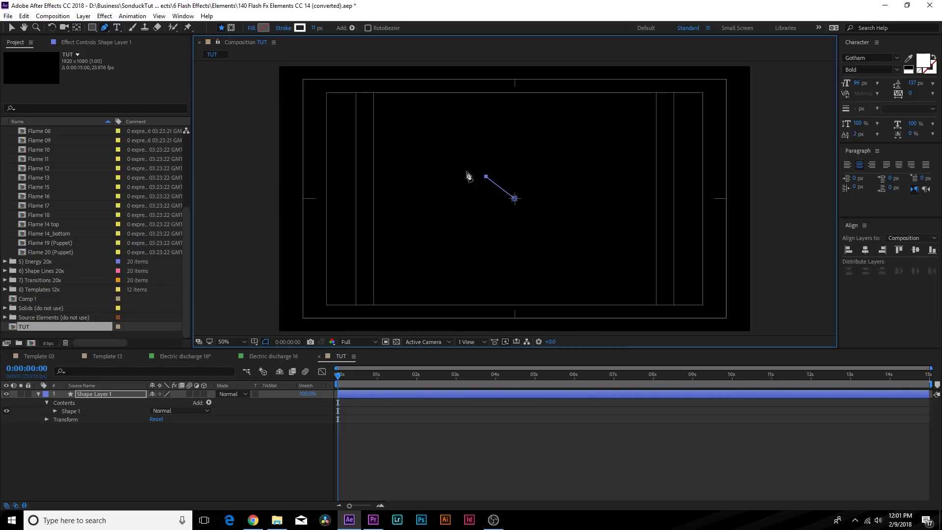
{"action": "left_click", "coordinate": [502, 131]}
{"action": "left_click", "coordinate": [449, 107]}
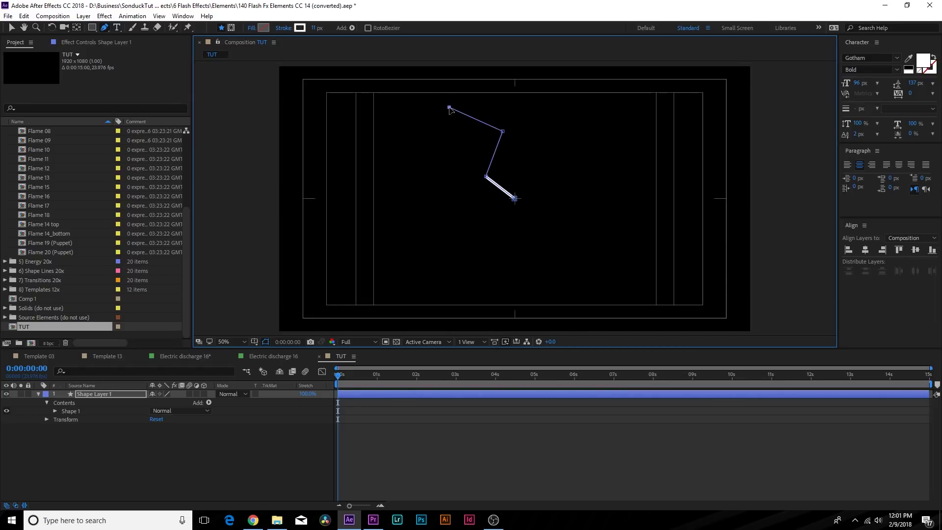
{"action": "left_click", "coordinate": [474, 65]}
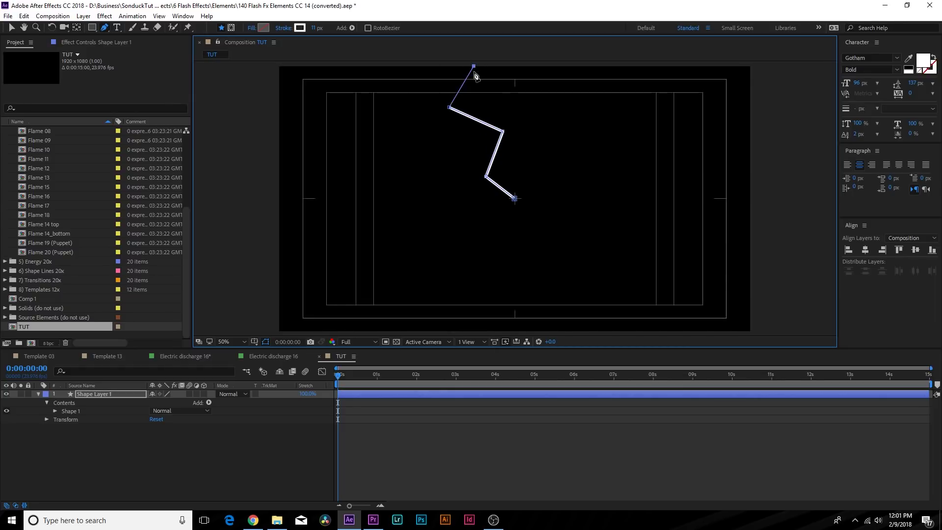
Set the shape's Fill to None and its Stroke to Solid Color
{"action": "left_click", "coordinate": [253, 28]}
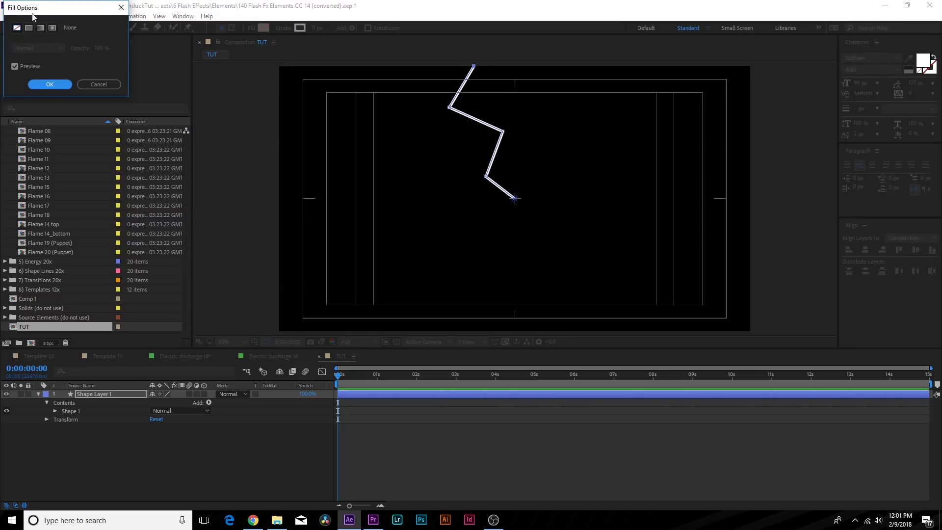
{"action": "left_click_drag", "start_coordinate": [33, 16], "coordinate": [241, 84]}
{"action": "left_click", "coordinate": [258, 155]}
{"action": "left_click", "coordinate": [274, 28]}
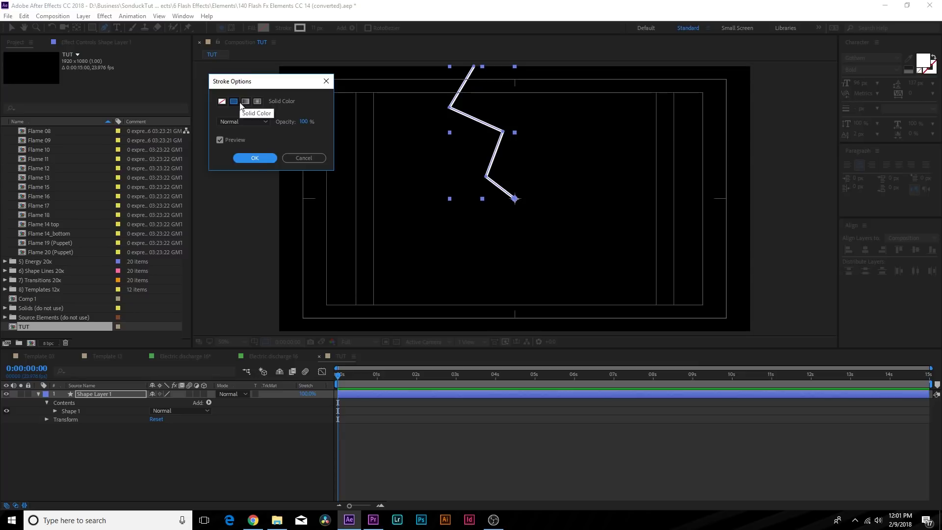
{"action": "left_click", "coordinate": [256, 158]}
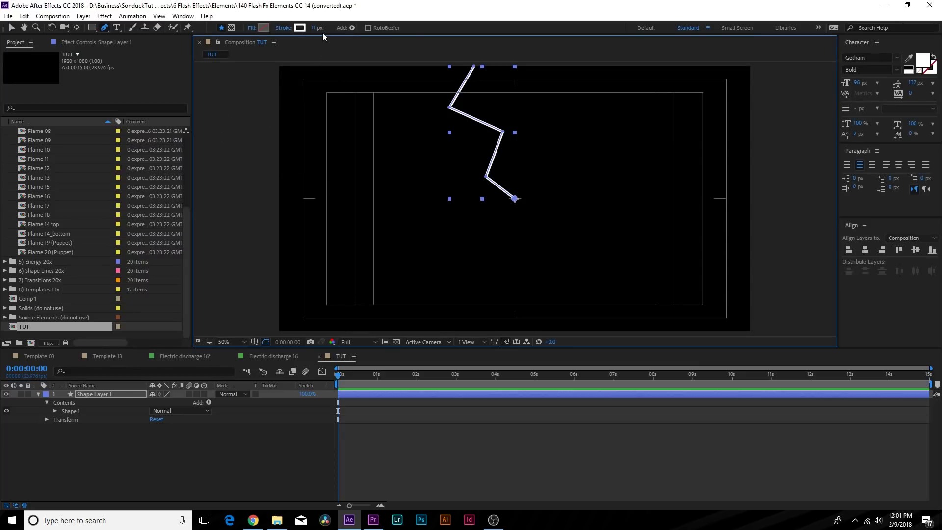
Draw a second zig-zag branch from the centre out to the left side
{"action": "key", "text": "period"}
{"action": "key", "text": "period"}
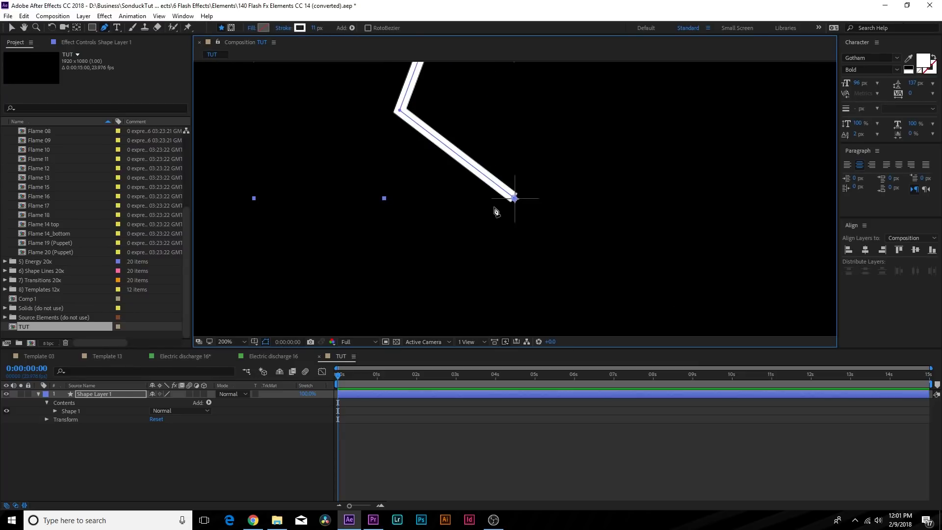
{"action": "key", "text": "period"}
{"action": "key", "text": "period"}
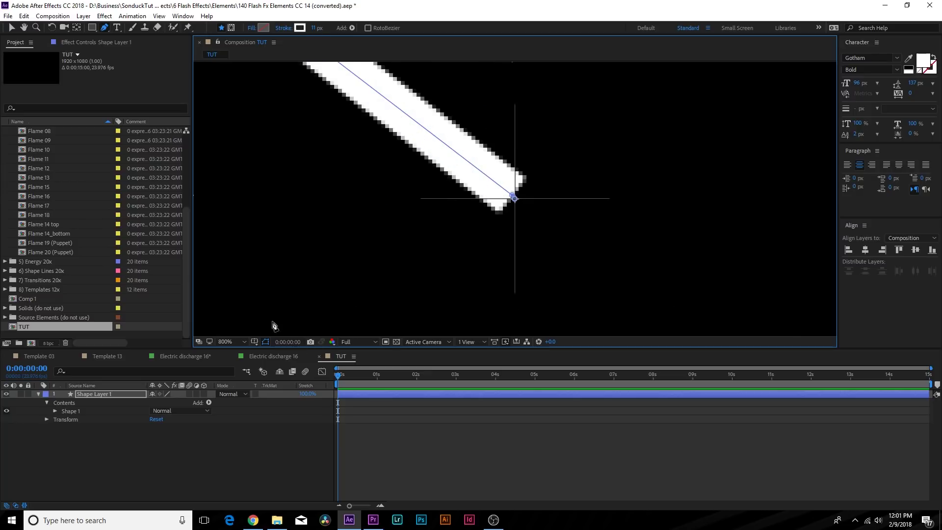
{"action": "left_click", "coordinate": [128, 449]}
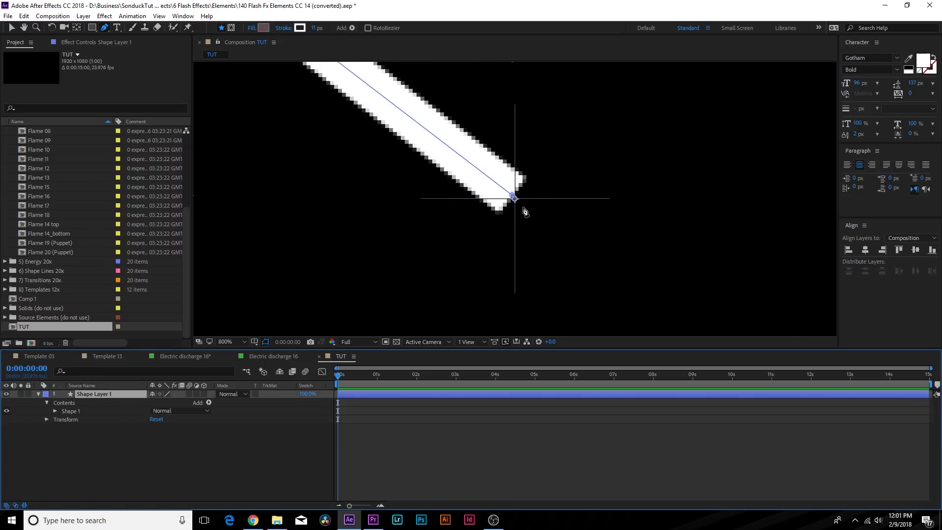
{"action": "left_click", "coordinate": [505, 227]}
{"action": "key", "text": "comma"}
{"action": "key", "text": "comma"}
{"action": "key", "text": "comma"}
{"action": "left_click", "coordinate": [450, 233]}
{"action": "left_click", "coordinate": [376, 151]}
{"action": "left_click", "coordinate": [311, 245]}
{"action": "left_click", "coordinate": [265, 135]}
{"action": "key", "text": "comma"}
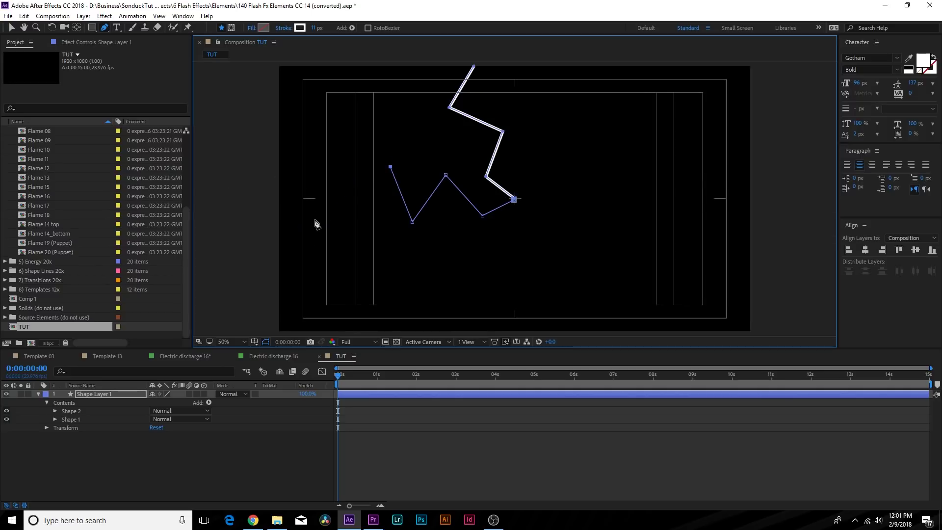
{"action": "left_click", "coordinate": [311, 219]}
{"action": "left_click", "coordinate": [263, 172]}
{"action": "left_click", "coordinate": [179, 443]}
Draw a third zig-zag branch from the centre junction downward toward the bottom
{"action": "left_click", "coordinate": [115, 393]}
{"action": "key", "text": "period"}
{"action": "key", "text": "period"}
{"action": "key", "text": "period"}
{"action": "key", "text": "period"}
{"action": "key", "text": "period"}
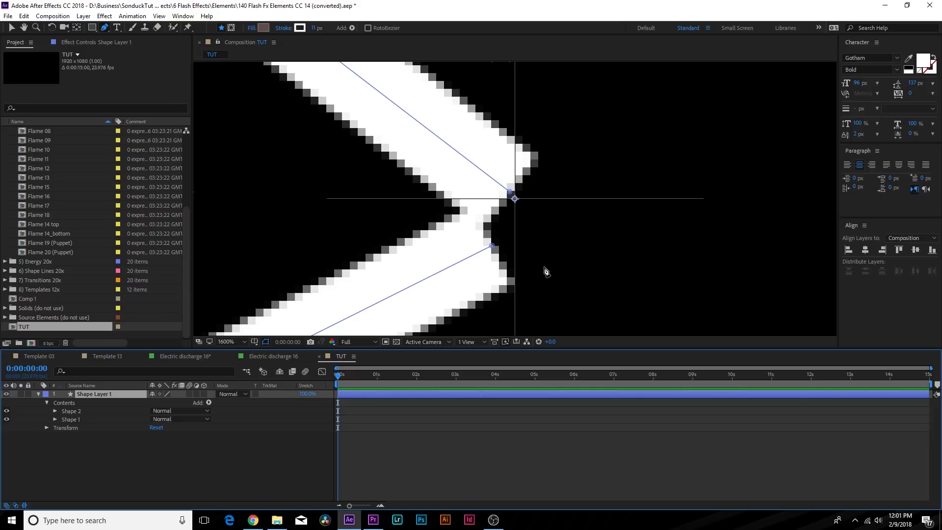
{"action": "key", "text": "comma"}
{"action": "key", "text": "comma"}
{"action": "key", "text": "comma"}
{"action": "key", "text": "comma"}
{"action": "key", "text": "comma"}
{"action": "key", "text": "comma"}
{"action": "left_click", "coordinate": [514, 199]}
{"action": "left_click", "coordinate": [511, 222]}
{"action": "left_click", "coordinate": [480, 252]}
{"action": "left_click", "coordinate": [498, 295]}
{"action": "key", "text": "comma"}
{"action": "left_click", "coordinate": [537, 273]}
{"action": "left_click", "coordinate": [501, 301]}
{"action": "left_click", "coordinate": [250, 435]}
Draw a fourth branch splitting off the existing path, zig-zagging upward
{"action": "key", "text": "period"}
{"action": "key", "text": "ctrl+a"}
{"action": "key", "text": "period"}
{"action": "key", "text": "period"}
{"action": "scroll", "coordinate": [563, 315], "scroll_direction": "down", "scroll_amount": 3}
{"action": "scroll", "coordinate": [487, 170], "scroll_direction": "up", "scroll_amount": 1}
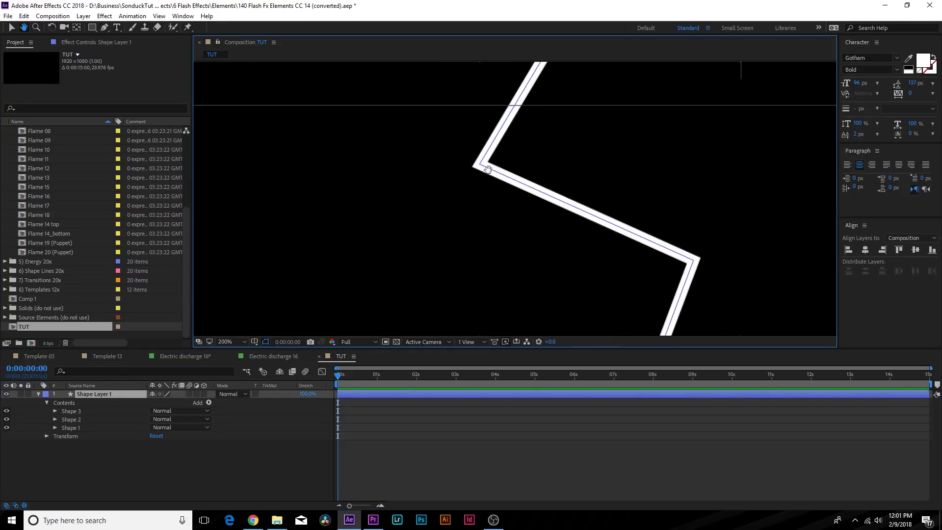
{"action": "left_click_drag", "start_coordinate": [487, 169], "coordinate": [471, 168]}
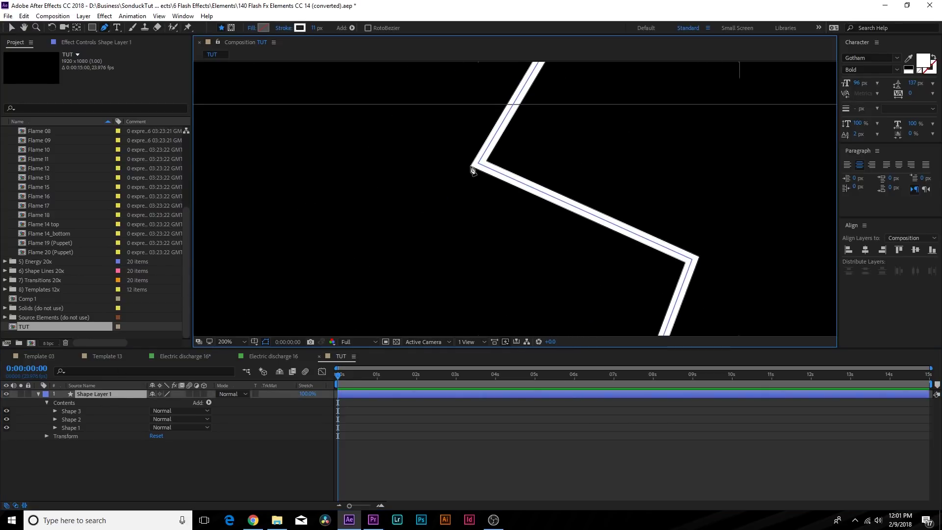
{"action": "left_click", "coordinate": [466, 167]}
{"action": "left_click", "coordinate": [398, 158]}
{"action": "left_click", "coordinate": [349, 99]}
{"action": "scroll", "coordinate": [330, 227], "scroll_direction": "down", "scroll_amount": 4}
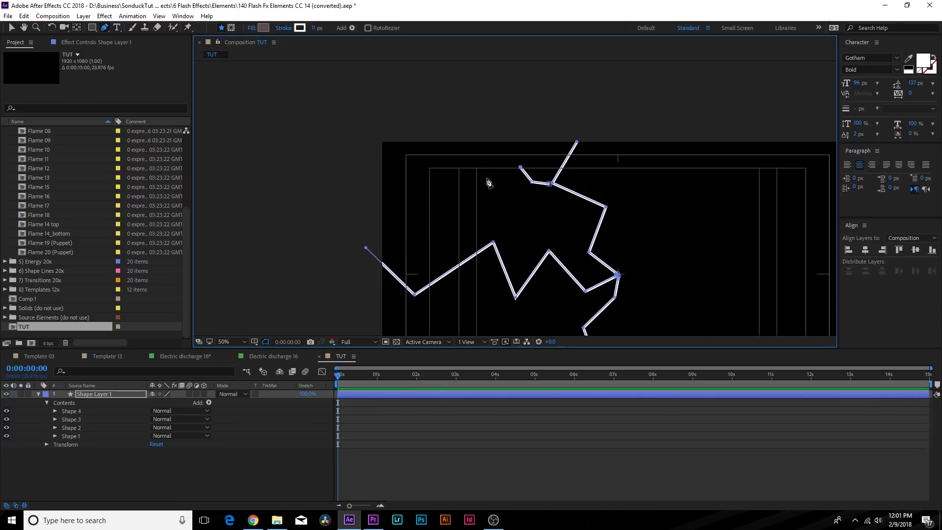
{"action": "left_click", "coordinate": [492, 177]}
{"action": "left_click", "coordinate": [436, 230]}
{"action": "left_click", "coordinate": [433, 174]}
Set the stroke width to 7 px
{"action": "left_click", "coordinate": [319, 28]}
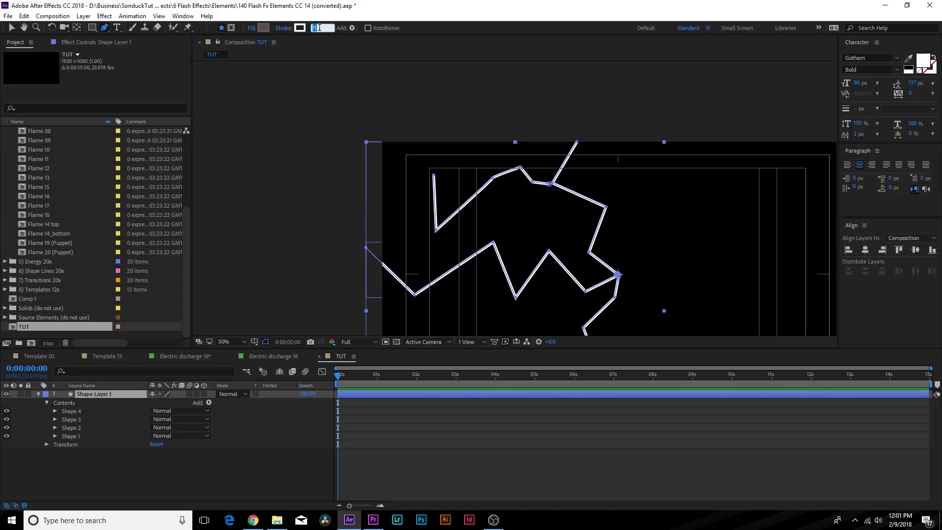
{"action": "key", "text": "Return"}
{"action": "left_click", "coordinate": [269, 460]}
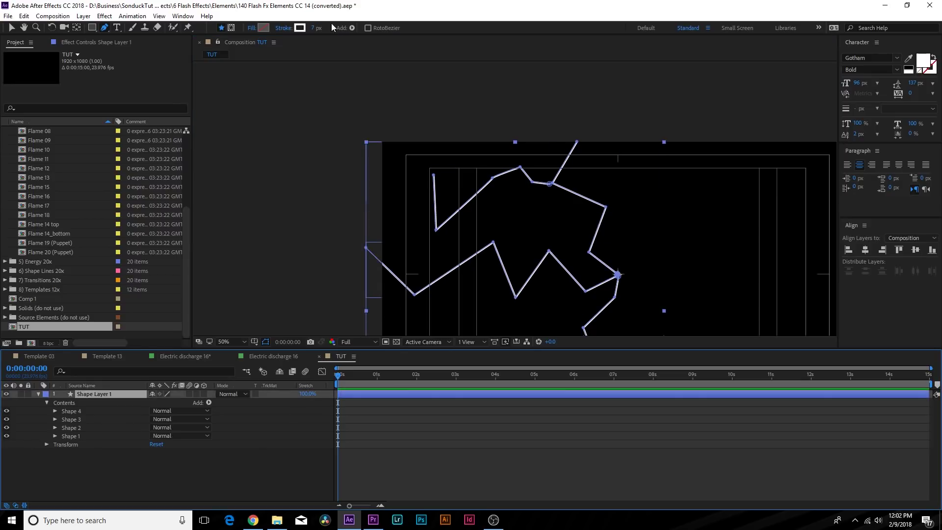
{"action": "left_click", "coordinate": [316, 27]}
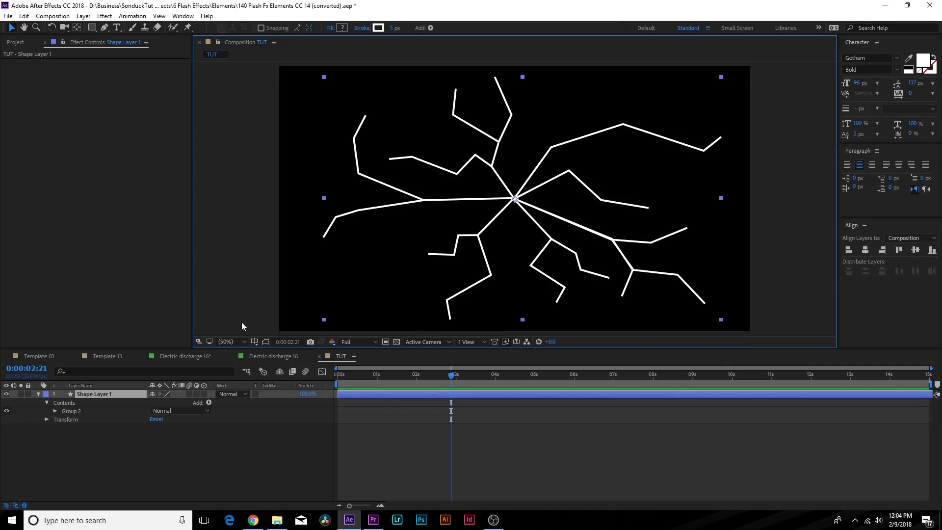
Add Trim Paths to Shape Layer 1's contents via the Add menu
{"action": "left_click", "coordinate": [208, 403]}
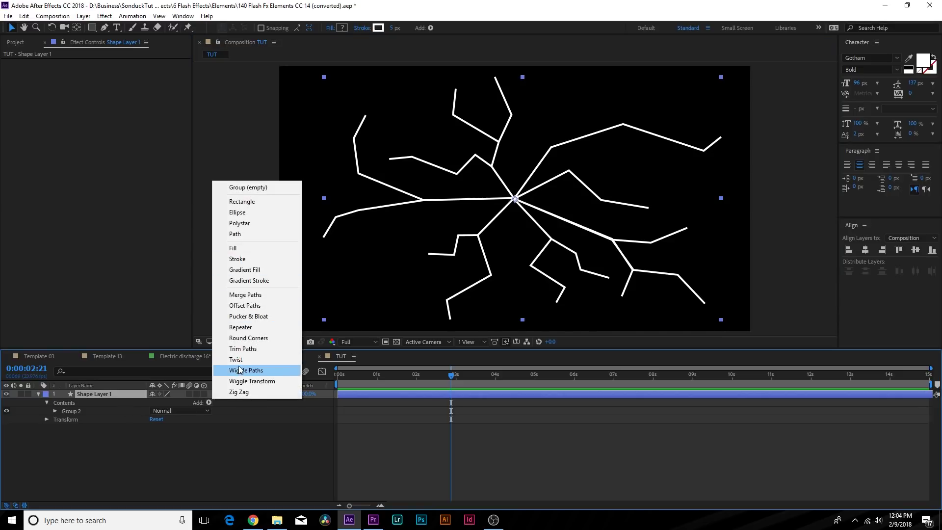
{"action": "left_click", "coordinate": [243, 349]}
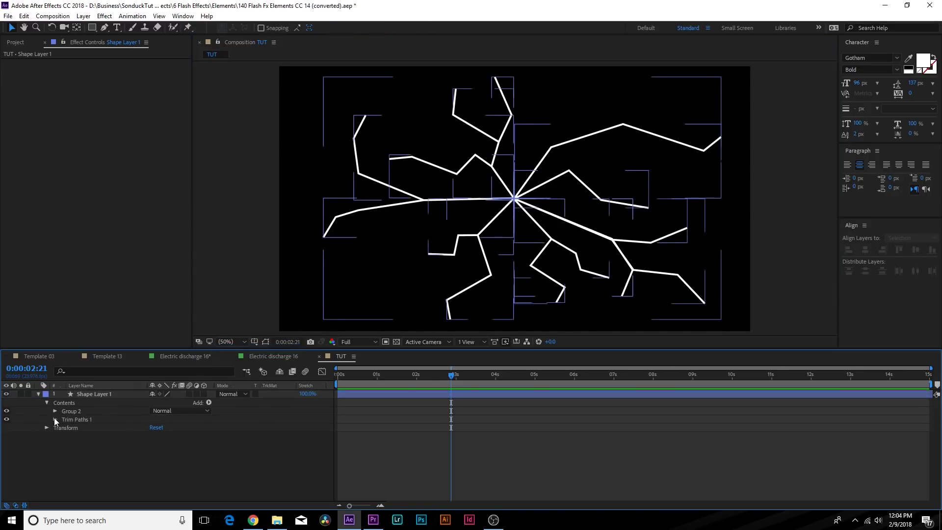
Keyframe Trim Paths End from 0% to 100% over about two seconds so the branches grow out
{"action": "left_click", "coordinate": [54, 419]}
{"action": "mouse_move", "coordinate": [155, 428]}
{"action": "left_mouse_down"}
{"action": "mouse_move", "coordinate": [186, 431]}
{"action": "mouse_move", "coordinate": [125, 437]}
{"action": "left_mouse_up"}
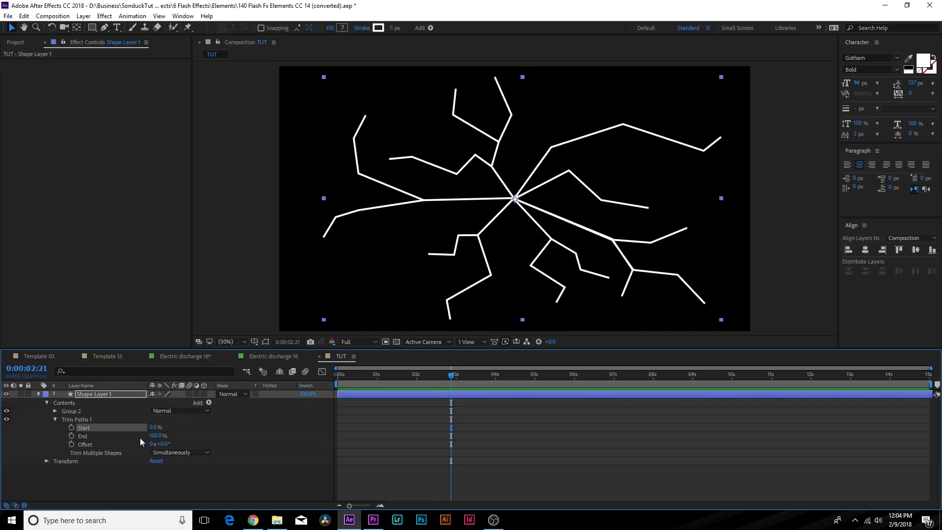
{"action": "left_click_drag", "start_coordinate": [344, 382], "coordinate": [331, 382]}
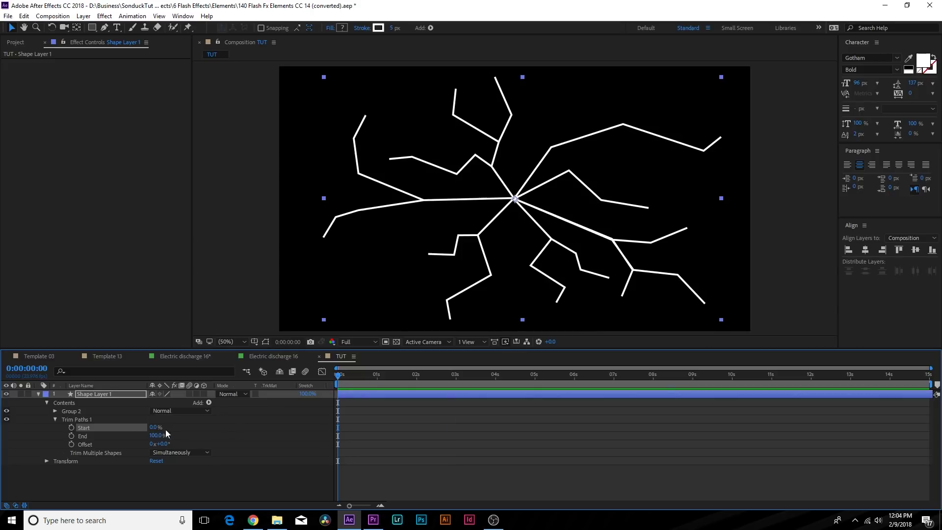
{"action": "left_click_drag", "start_coordinate": [155, 435], "coordinate": [79, 437]}
{"action": "left_click_drag", "start_coordinate": [389, 374], "coordinate": [415, 377]}
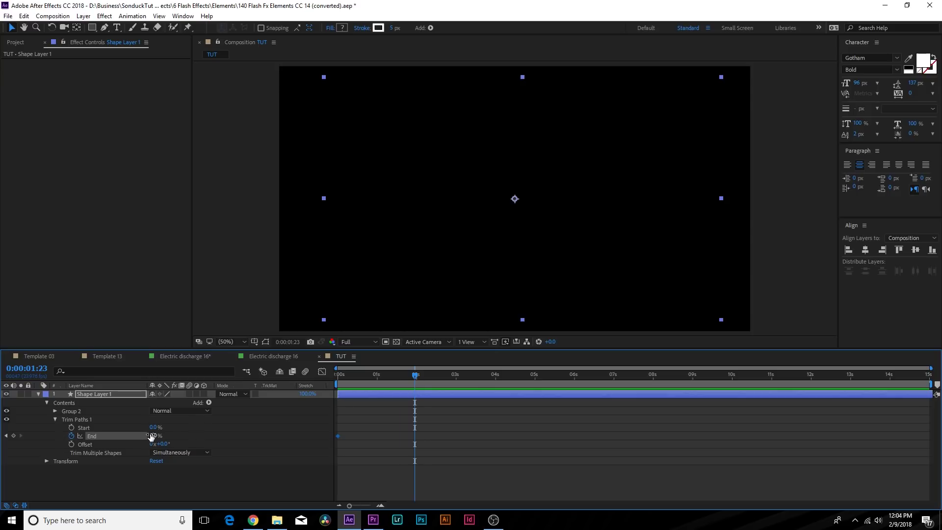
{"action": "mouse_move", "coordinate": [151, 436]}
{"action": "left_mouse_down"}
{"action": "mouse_move", "coordinate": [294, 432]}
{"action": "mouse_move", "coordinate": [322, 421]}
{"action": "left_mouse_up"}
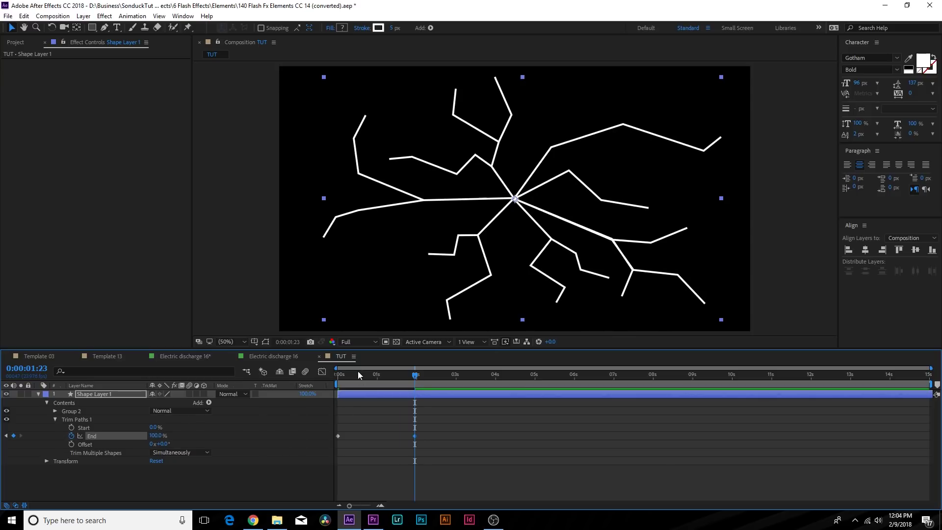
{"action": "mouse_move", "coordinate": [355, 375]}
{"action": "left_mouse_down"}
{"action": "mouse_move", "coordinate": [342, 380]}
{"action": "mouse_move", "coordinate": [427, 393]}
{"action": "left_mouse_up"}
Keyframe Trim Paths Start rising toward 100% so the strokes trim away later
{"action": "left_click", "coordinate": [72, 428]}
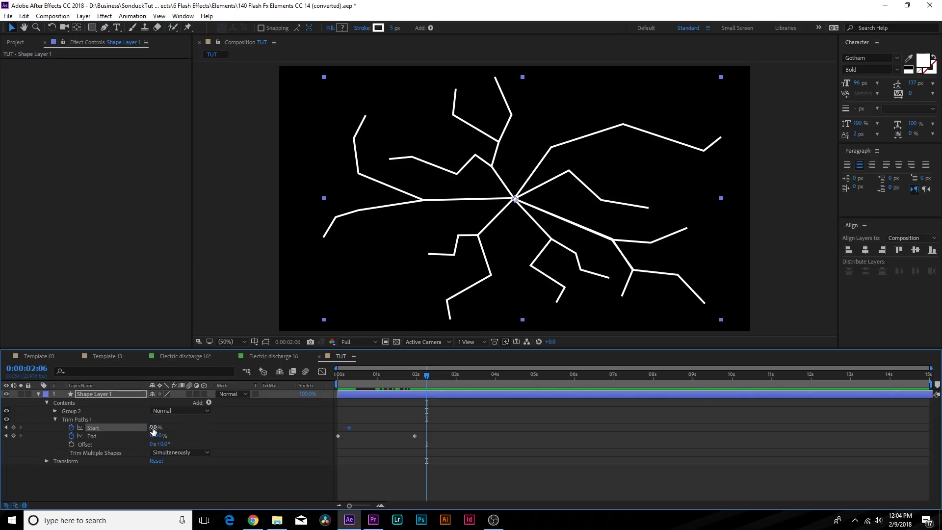
{"action": "left_click_drag", "start_coordinate": [153, 431], "coordinate": [206, 431]}
{"action": "left_click", "coordinate": [343, 379]}
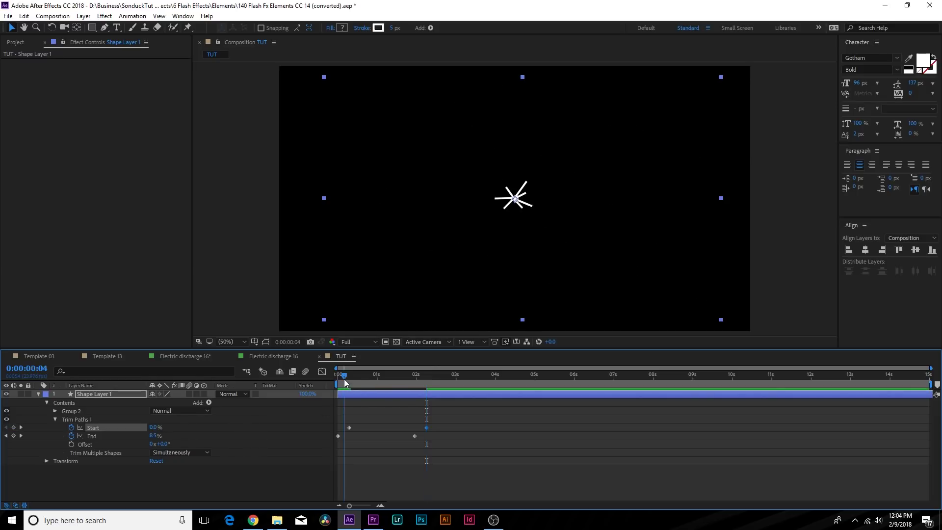
{"action": "left_click_drag", "start_coordinate": [343, 379], "coordinate": [385, 387]}
Delete the extra Start keyframe and shift the remaining Start keyframes later to refine timing
{"action": "left_click_drag", "start_coordinate": [466, 424], "coordinate": [422, 423]}
{"action": "key", "text": "Delete"}
{"action": "left_click_drag", "start_coordinate": [349, 425], "coordinate": [362, 428]}
{"action": "left_click", "coordinate": [420, 429]}
{"action": "left_click_drag", "start_coordinate": [419, 428], "coordinate": [413, 428]}
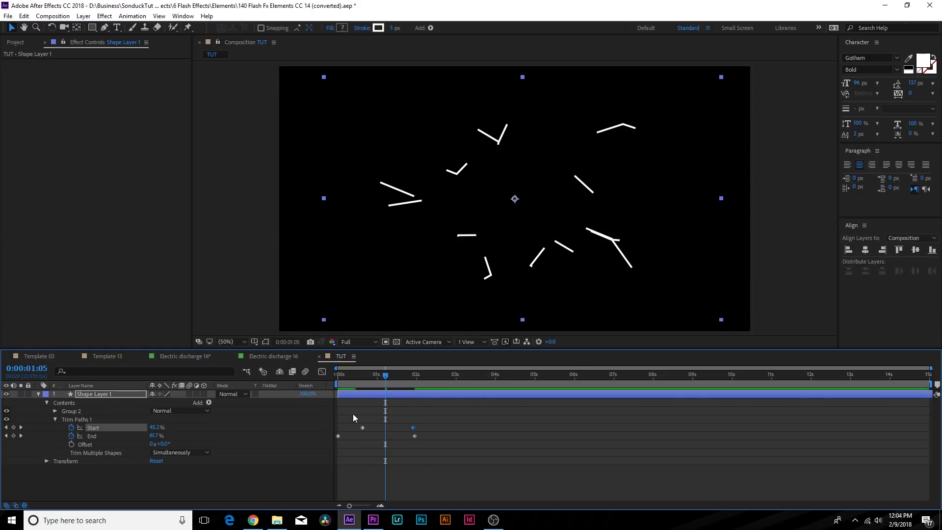
{"action": "left_click_drag", "start_coordinate": [353, 414], "coordinate": [429, 426]}
{"action": "left_click_drag", "start_coordinate": [362, 381], "coordinate": [392, 391]}
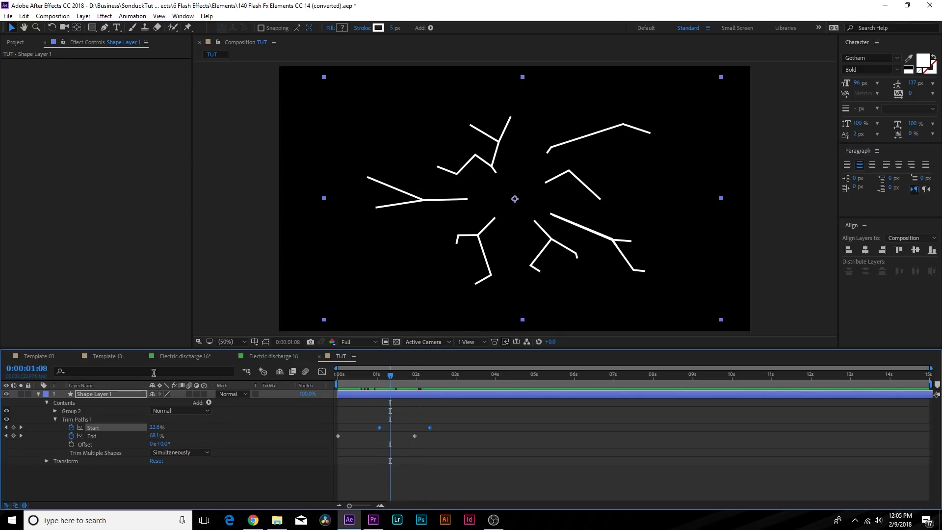
Apply Turbulent Displace to the lightning, set Displacement to Twist and Amount to -39
{"action": "key", "text": "u"}
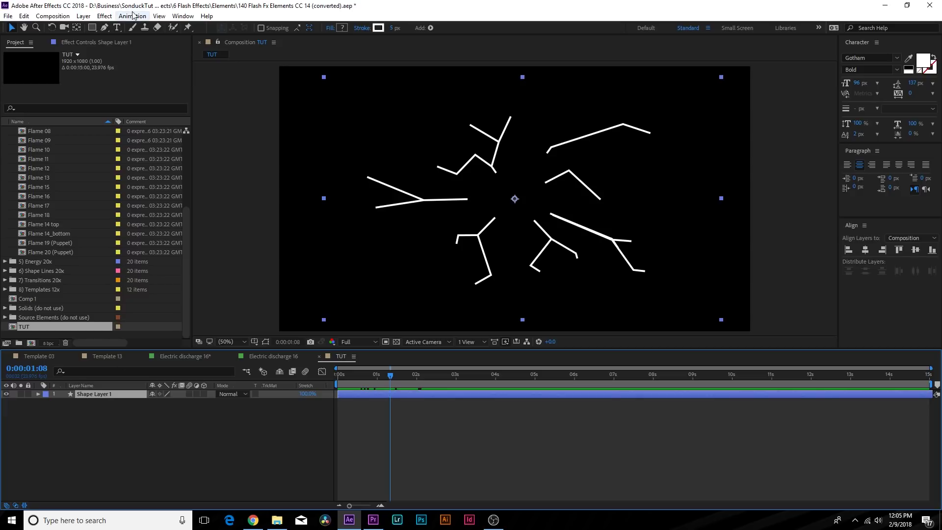
{"action": "left_click", "coordinate": [106, 15]}
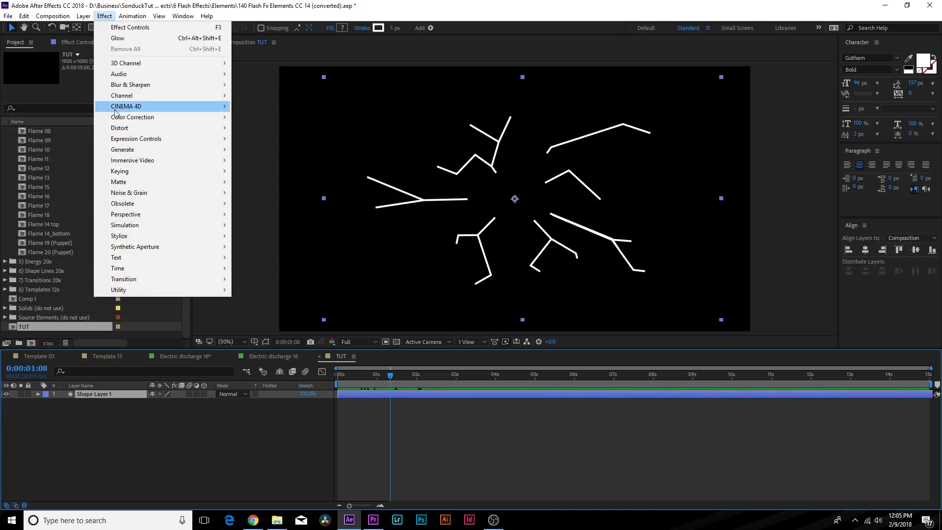
{"action": "mouse_move", "coordinate": [196, 127]}
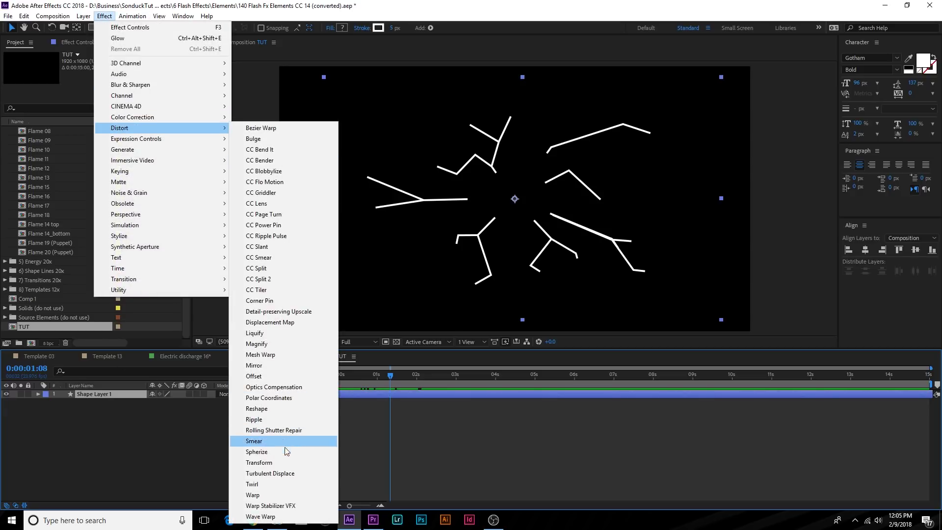
{"action": "left_click", "coordinate": [268, 473]}
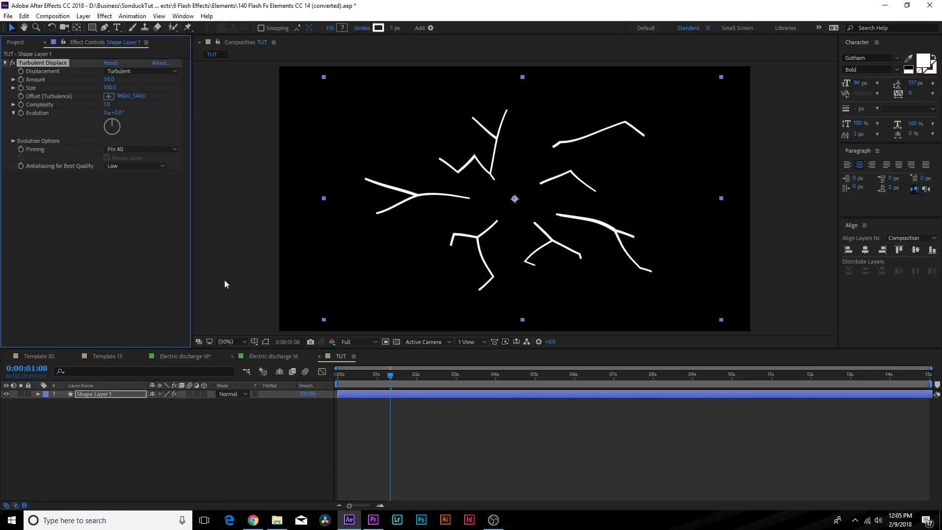
{"action": "left_click", "coordinate": [116, 71]}
{"action": "left_click", "coordinate": [116, 70]}
{"action": "left_click", "coordinate": [116, 72]}
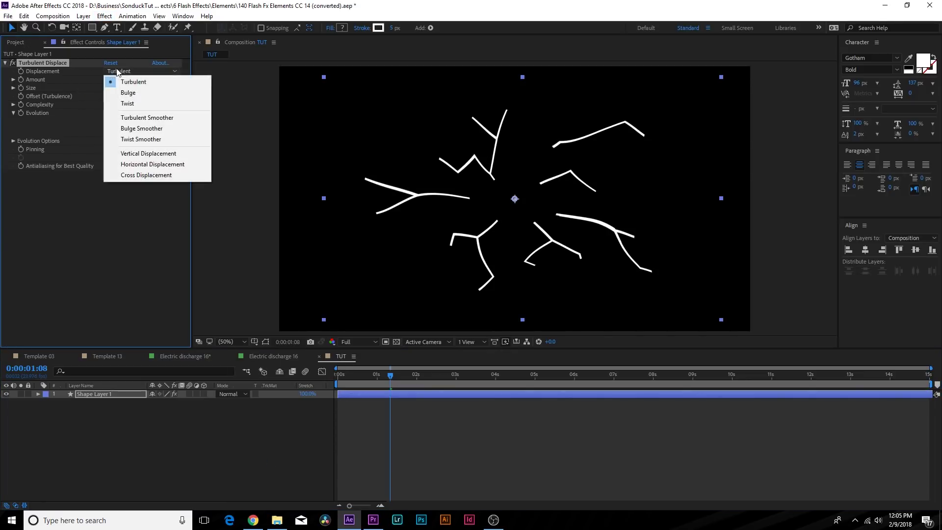
{"action": "left_click", "coordinate": [128, 104]}
{"action": "left_click_drag", "start_coordinate": [109, 80], "coordinate": [240, 108]}
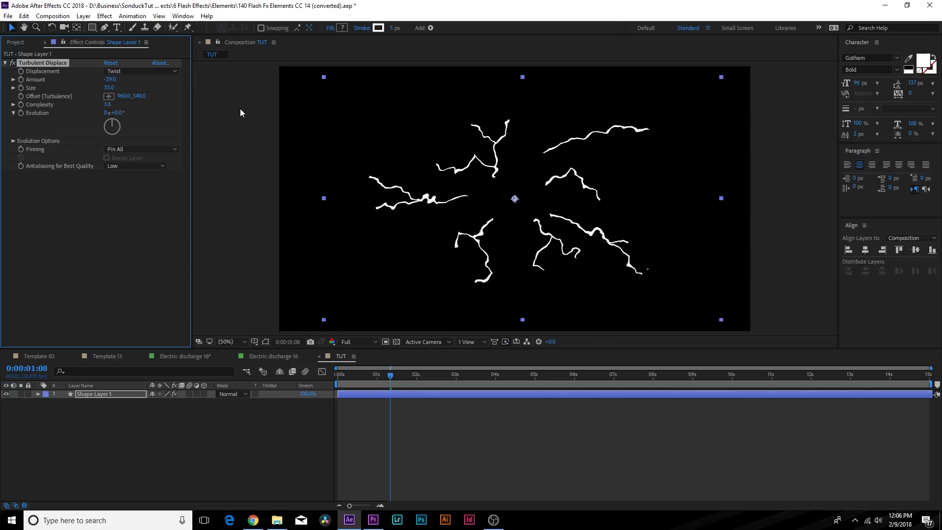
Give Turbulent Displace's Evolution a time*1000 expression and preview the crackling lightning
{"action": "left_click", "coordinate": [22, 113], "text": "alt"}
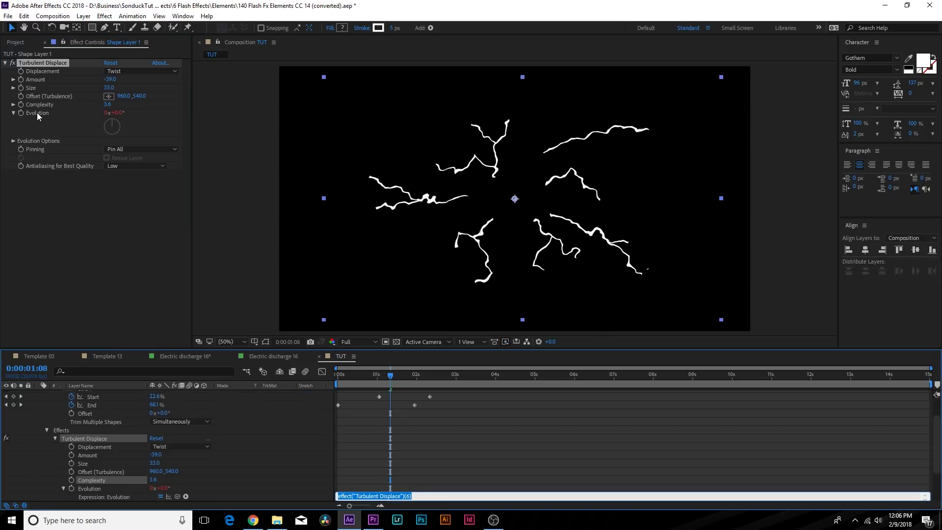
{"action": "type", "text": "time*1000"}
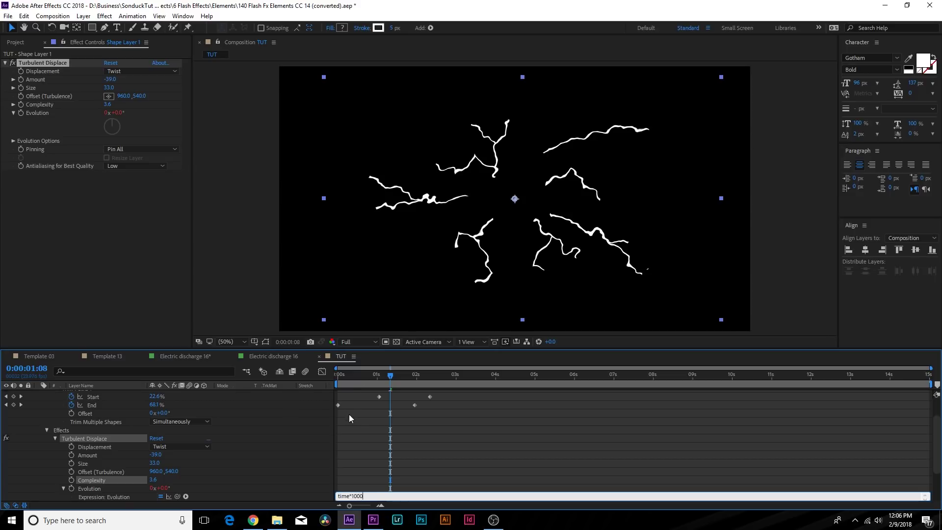
{"action": "left_click", "coordinate": [378, 440]}
{"action": "key", "text": "space"}
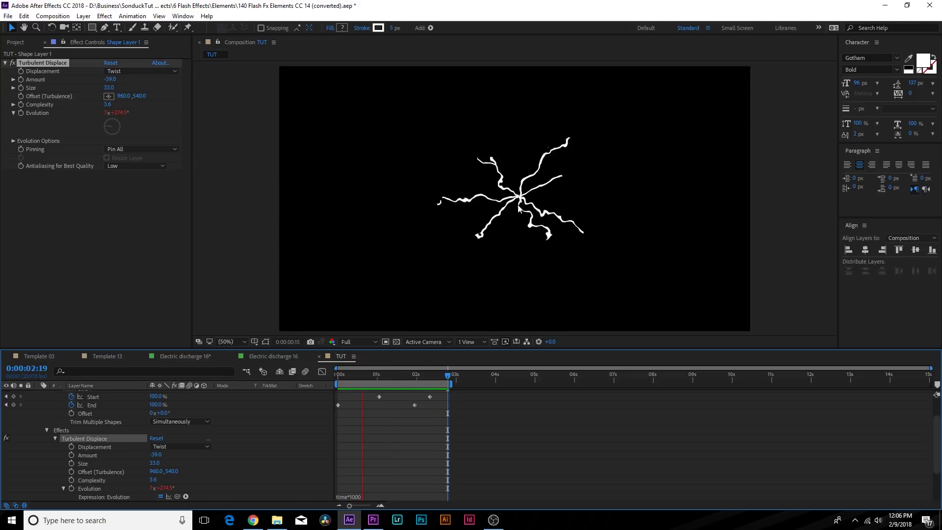
Duplicate Turbulent Displace, reset the copy, and set Amount -54 with Offset 1215,257
{"action": "key", "text": "space"}
{"action": "left_click", "coordinate": [45, 65]}
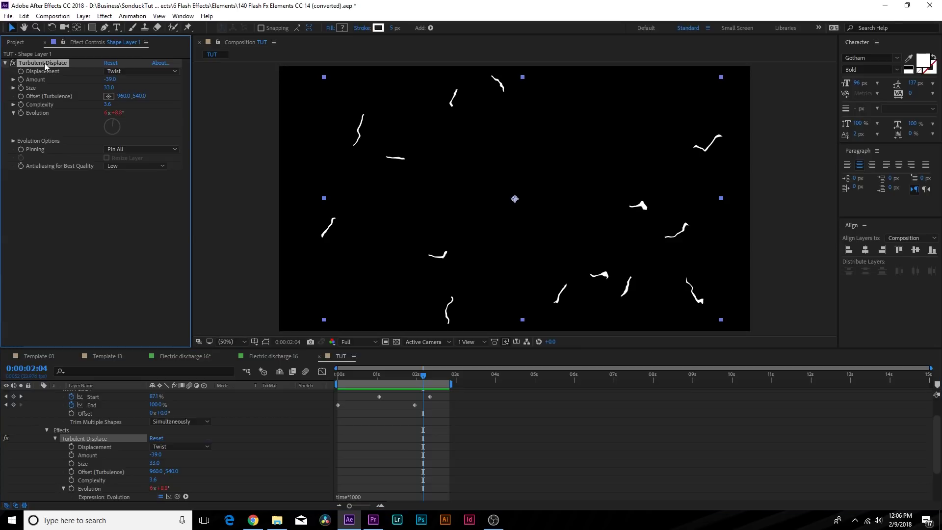
{"action": "key", "text": "ctrl+d"}
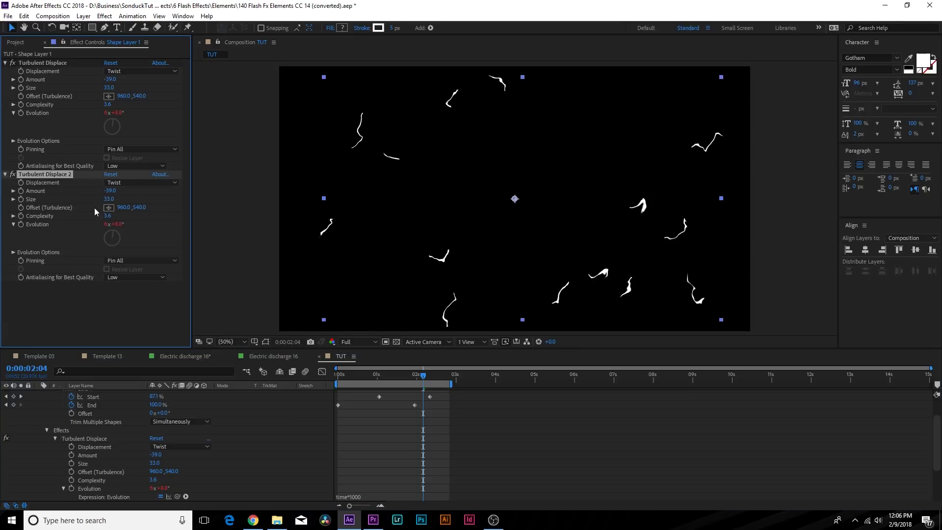
{"action": "left_click", "coordinate": [111, 175]}
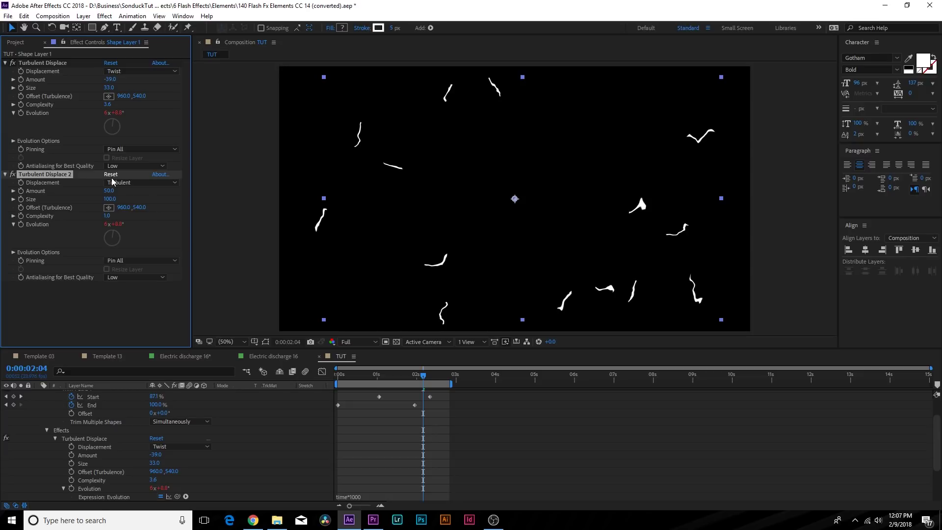
{"action": "key", "text": "space"}
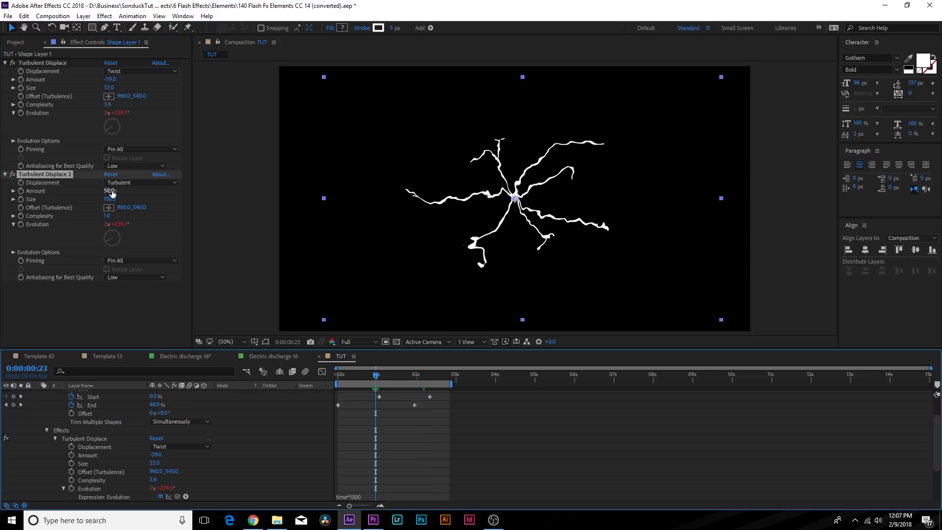
{"action": "left_click_drag", "start_coordinate": [109, 191], "coordinate": [59, 202]}
{"action": "mouse_move", "coordinate": [122, 207]}
{"action": "left_mouse_down"}
{"action": "mouse_move", "coordinate": [123, 216]}
{"action": "mouse_move", "coordinate": [89, 222]}
{"action": "mouse_move", "coordinate": [138, 204]}
{"action": "mouse_move", "coordinate": [125, 210]}
{"action": "left_mouse_up"}
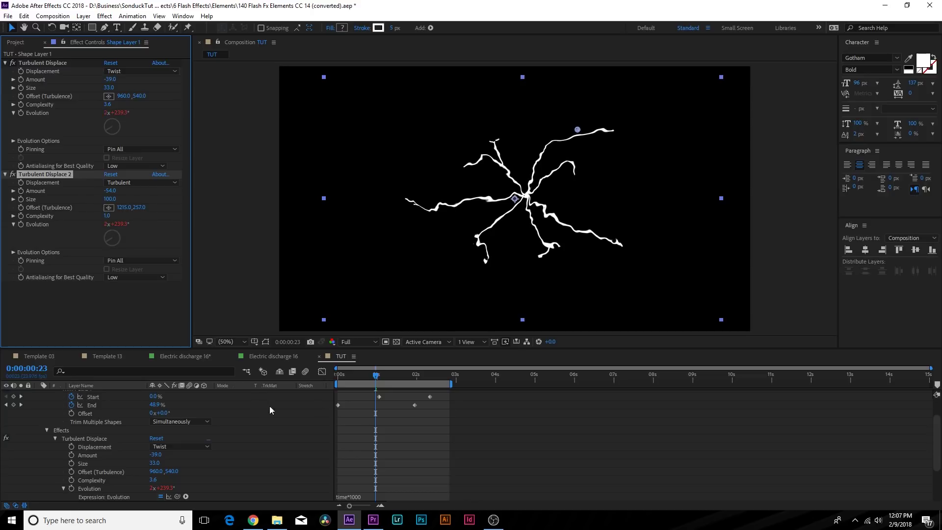
Edit the second Evolution expression to read time*100
{"action": "scroll", "coordinate": [347, 459], "scroll_direction": "down", "scroll_amount": 1}
{"action": "left_click", "coordinate": [352, 471]}
{"action": "left_click", "coordinate": [363, 470]}
{"action": "key", "text": "BackSpace"}
{"action": "left_click", "coordinate": [356, 422]}
Apply Spiky Roughen Edges with Border 3.80 and Scale 51, then preview the lightning
{"action": "left_click", "coordinate": [43, 63]}
{"action": "left_click", "coordinate": [5, 63]}
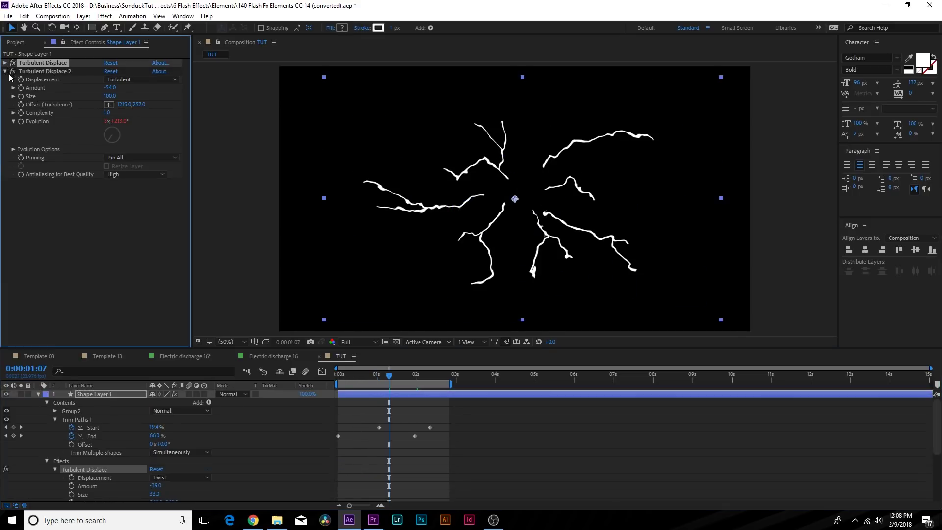
{"action": "left_click", "coordinate": [6, 71]}
{"action": "left_click", "coordinate": [105, 16]}
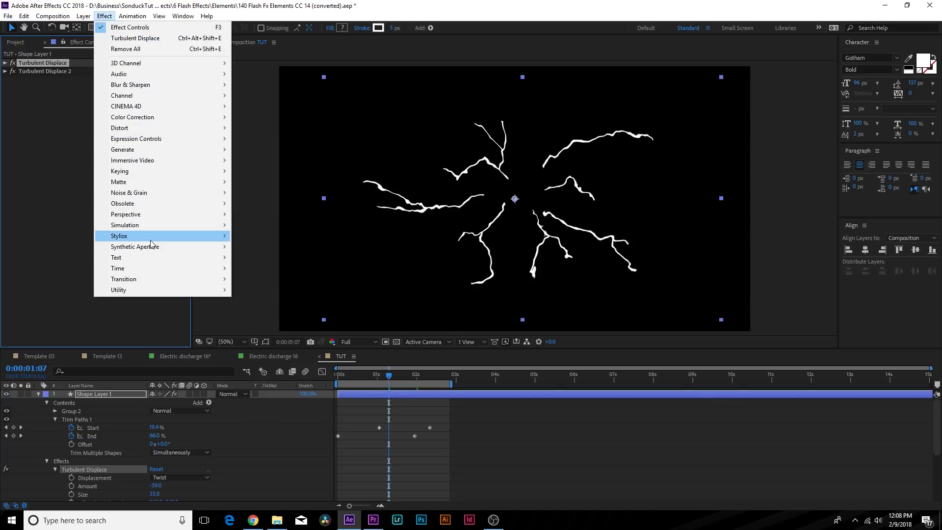
{"action": "mouse_move", "coordinate": [192, 243]}
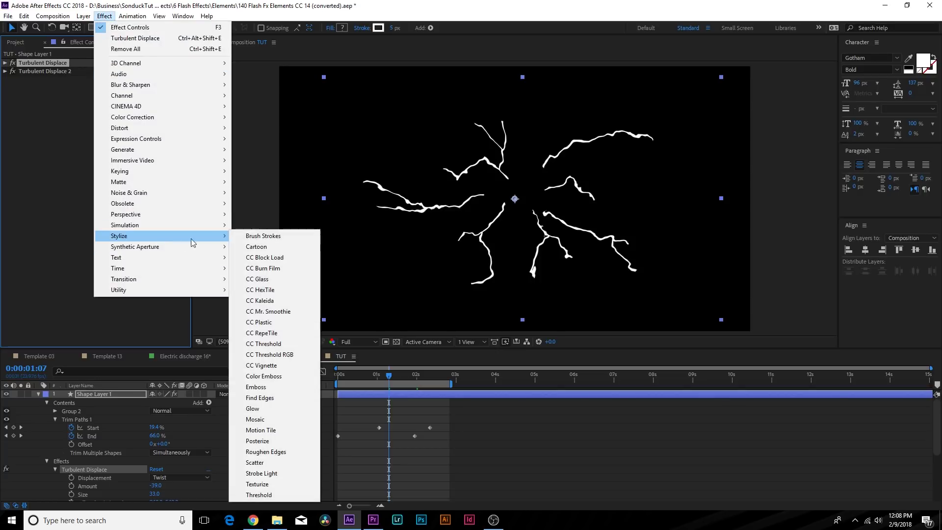
{"action": "left_click", "coordinate": [267, 452]}
{"action": "left_click", "coordinate": [131, 90]}
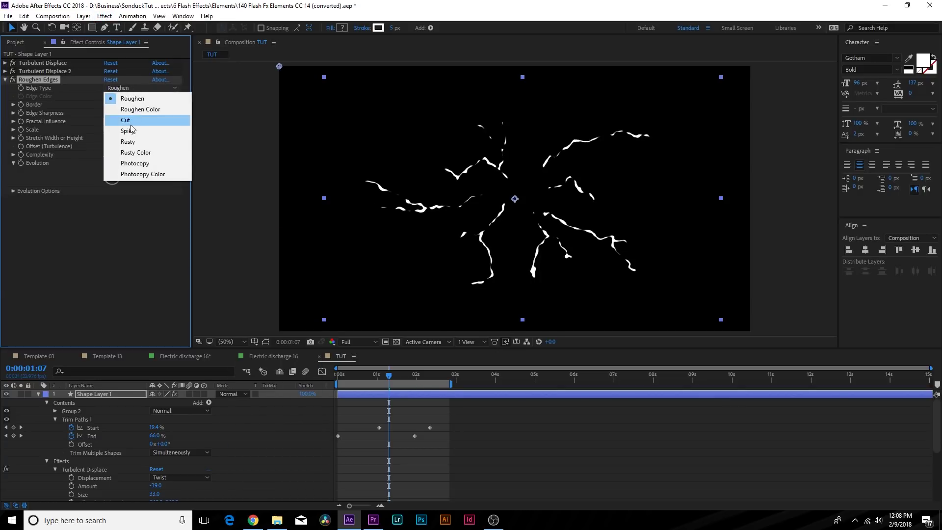
{"action": "left_click", "coordinate": [125, 130]}
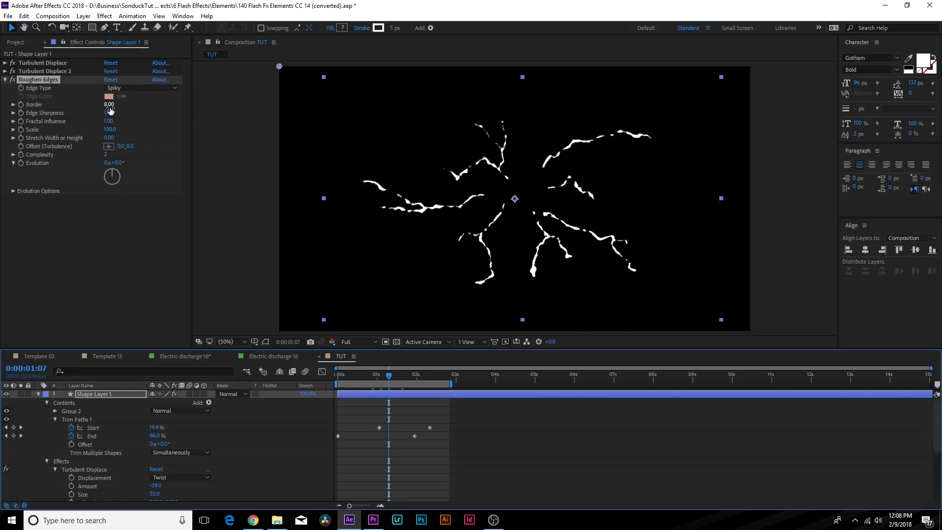
{"action": "left_click_drag", "start_coordinate": [108, 104], "coordinate": [88, 115]}
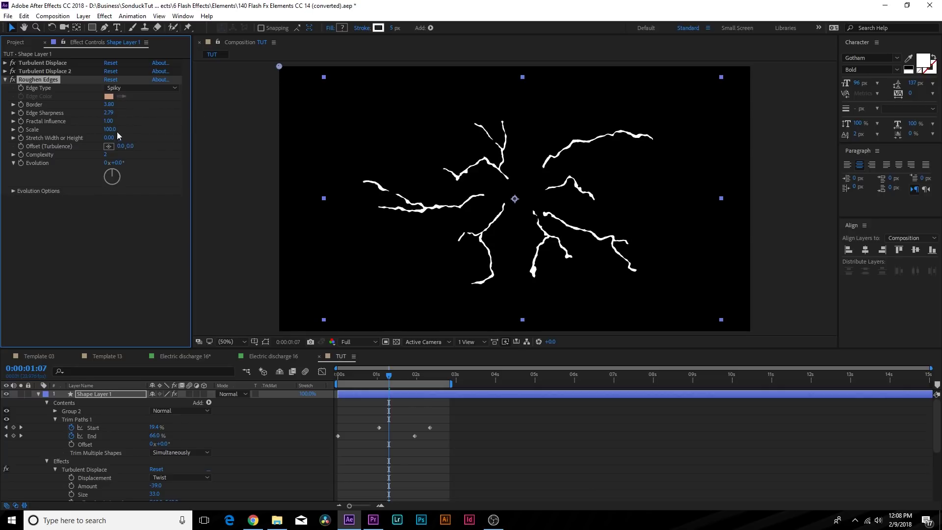
{"action": "left_click_drag", "start_coordinate": [110, 129], "coordinate": [129, 137]}
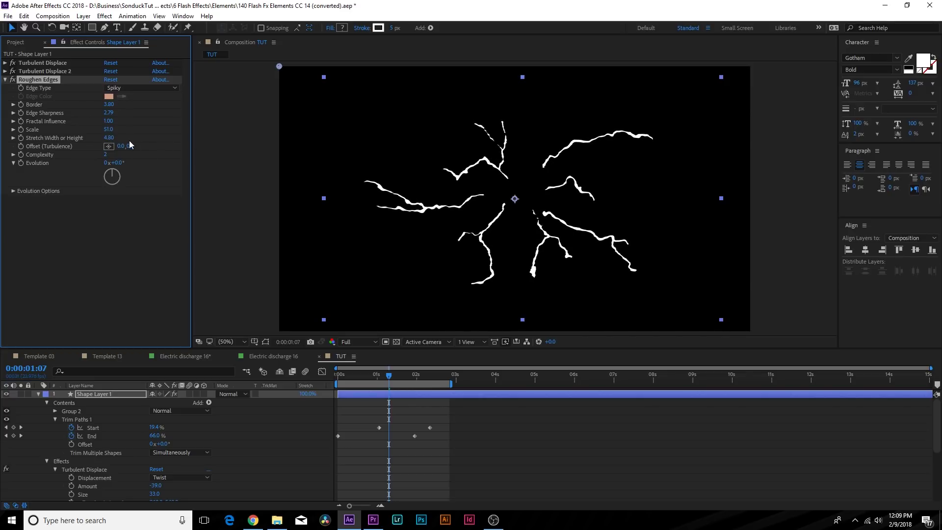
{"action": "key", "text": "space"}
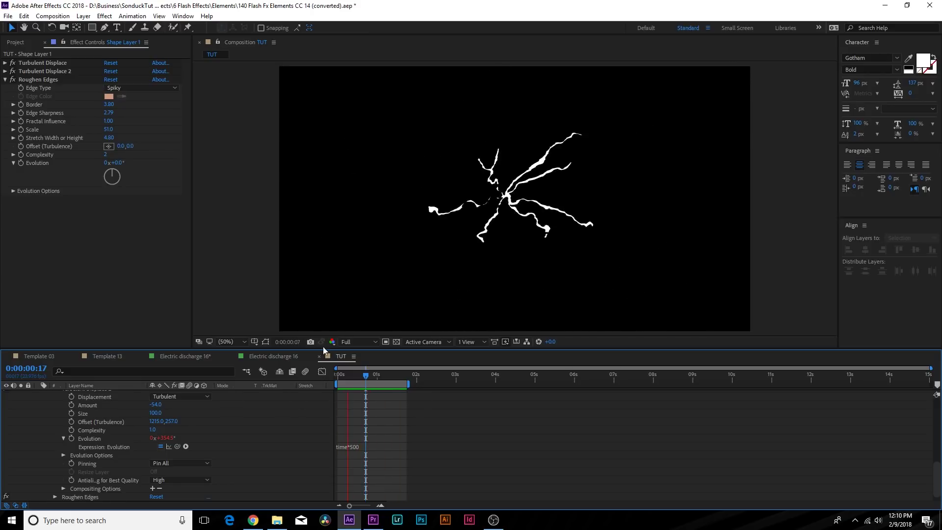
Pre-compose Shape Layer 1 into a new composition named 'Discharge'
{"action": "scroll", "coordinate": [265, 409], "scroll_direction": "up", "scroll_amount": 10}
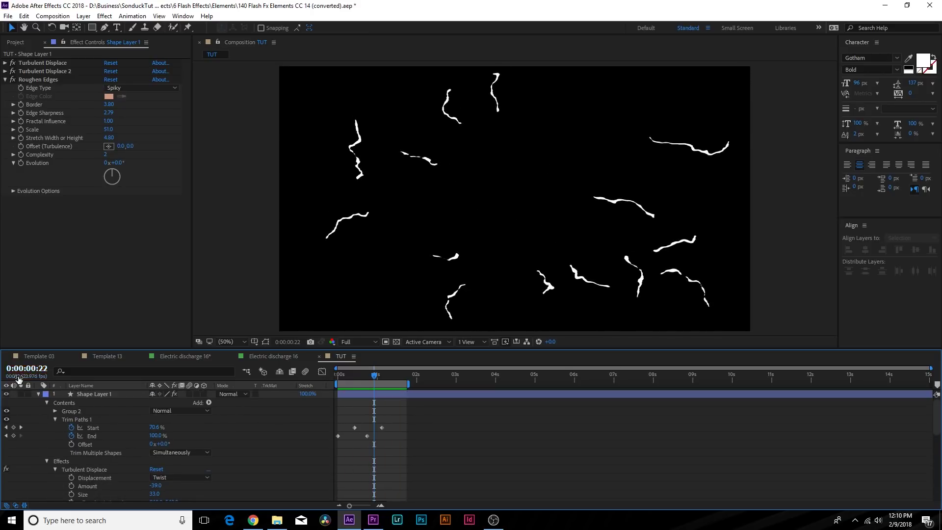
{"action": "left_click", "coordinate": [39, 394]}
{"action": "left_click", "coordinate": [93, 394]}
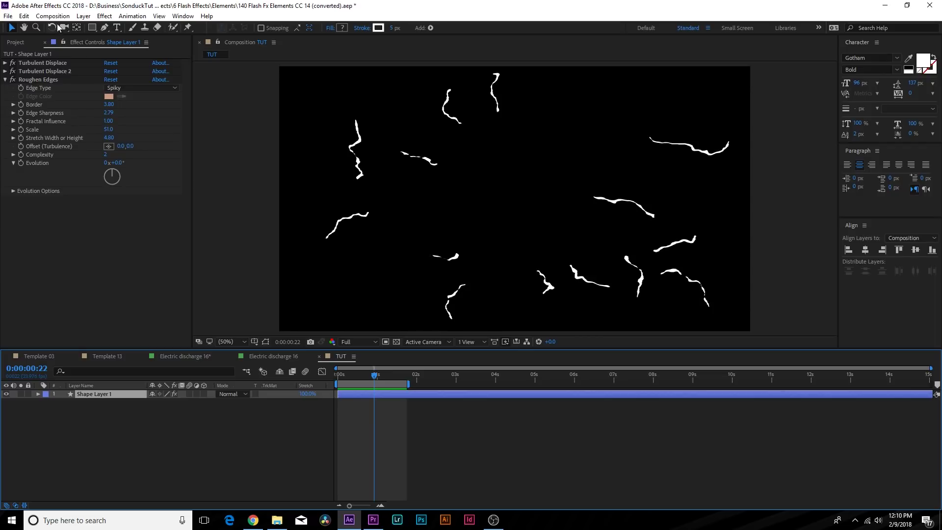
{"action": "left_click", "coordinate": [83, 16]}
{"action": "left_click", "coordinate": [119, 395]}
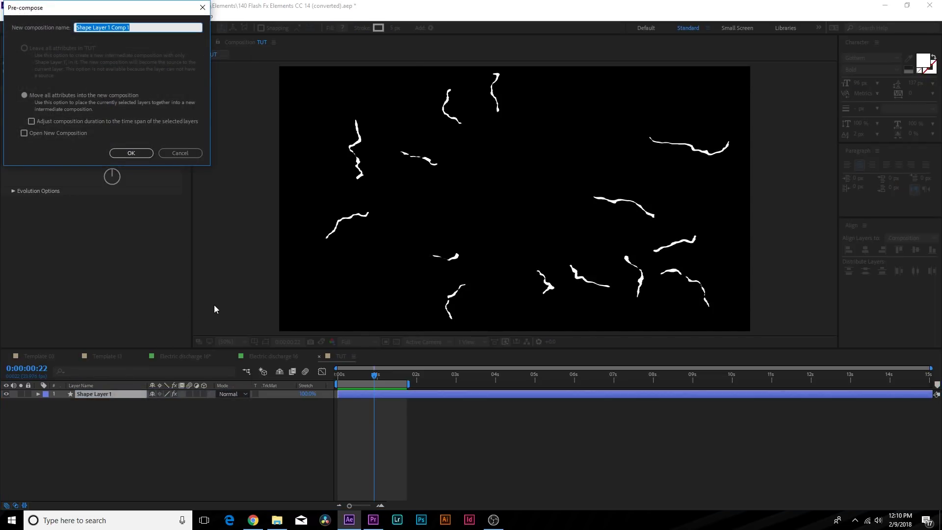
{"action": "type", "text": "Discharge"}
{"action": "key", "text": "Return"}
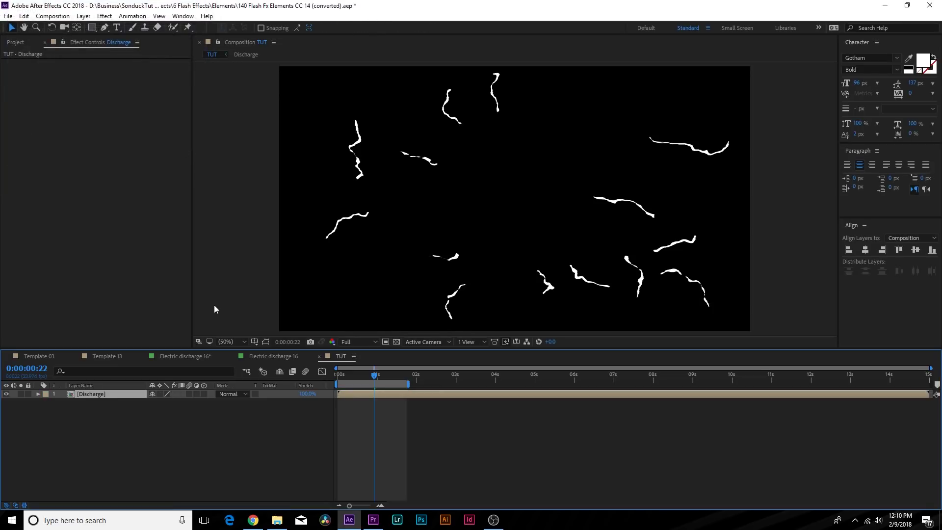
Add a Tint effect to Discharge with Map Black To set to purple 9815DB
{"action": "left_click", "coordinate": [105, 16]}
{"action": "mouse_move", "coordinate": [161, 122]}
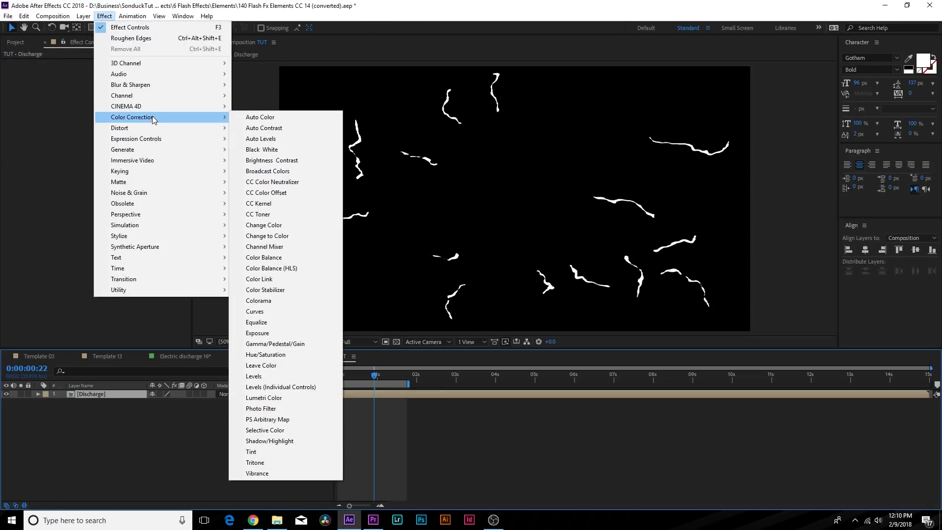
{"action": "left_click", "coordinate": [264, 452]}
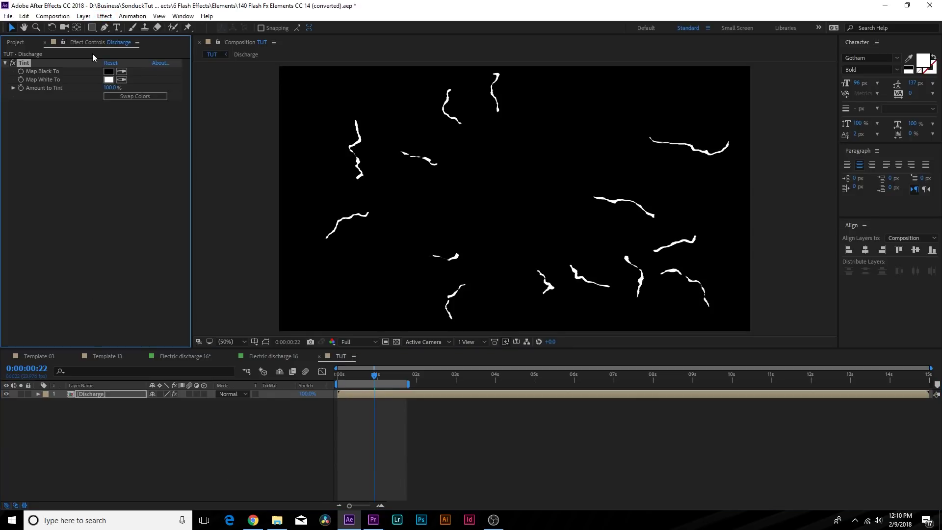
{"action": "left_click", "coordinate": [346, 381]}
{"action": "key", "text": "space"}
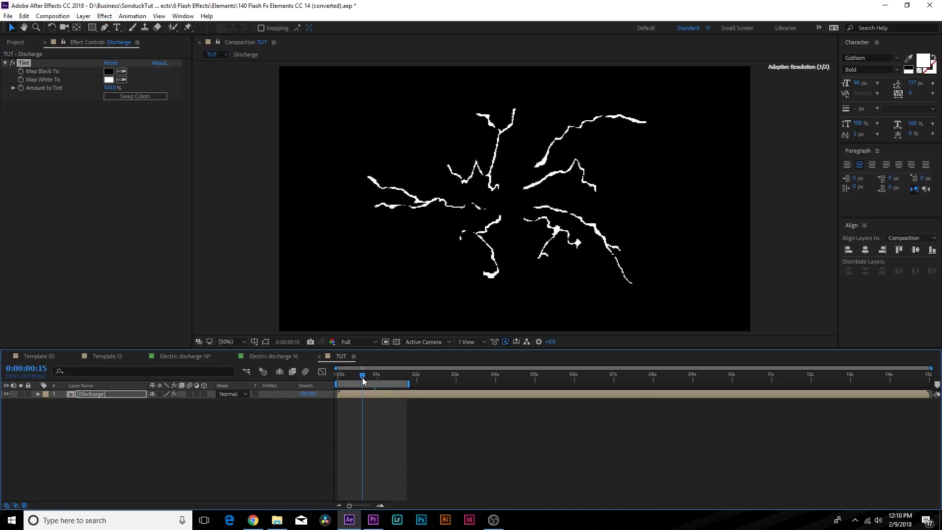
{"action": "left_click", "coordinate": [110, 71]}
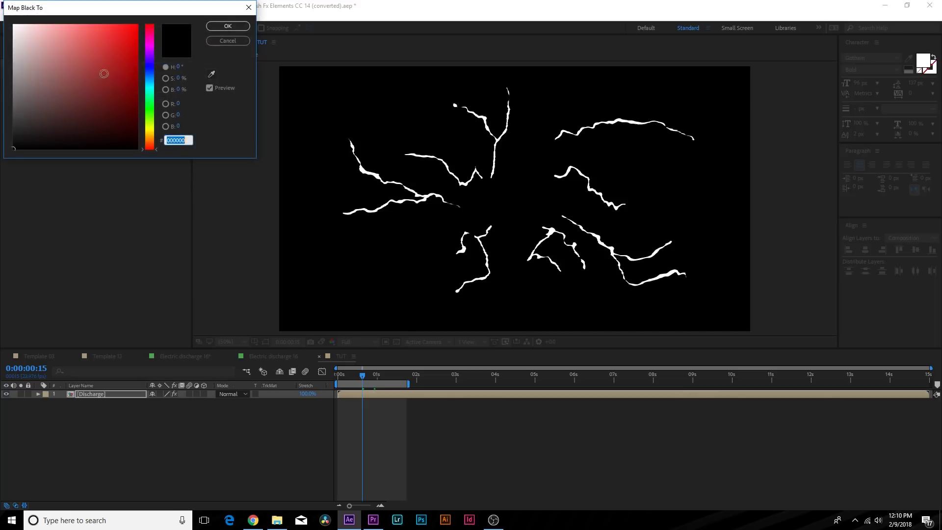
{"action": "left_click_drag", "start_coordinate": [147, 73], "coordinate": [149, 52]}
{"action": "left_click", "coordinate": [125, 42]}
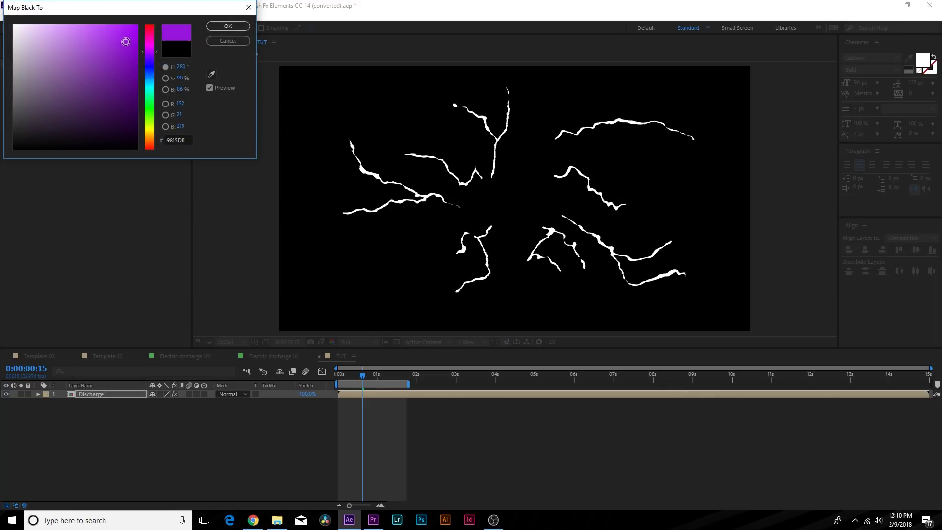
{"action": "left_click", "coordinate": [228, 26]}
Add a Drop Shadow with Distance 0, eyedropping the tint's purple as its colour
{"action": "left_click", "coordinate": [104, 15]}
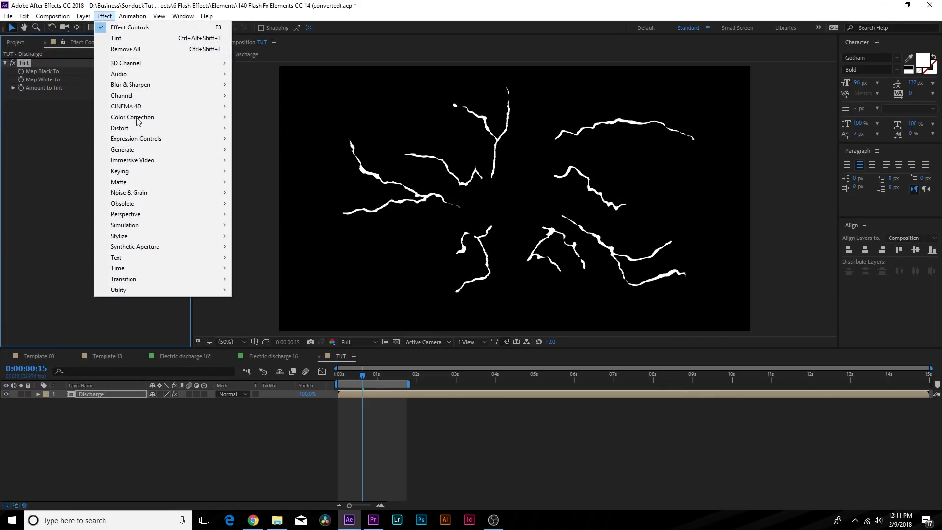
{"action": "mouse_move", "coordinate": [145, 216]}
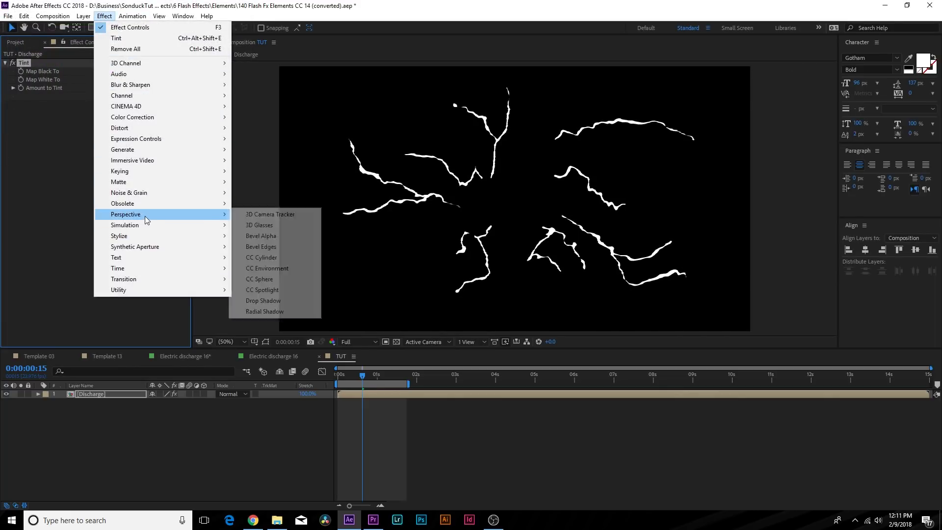
{"action": "left_click", "coordinate": [260, 301]}
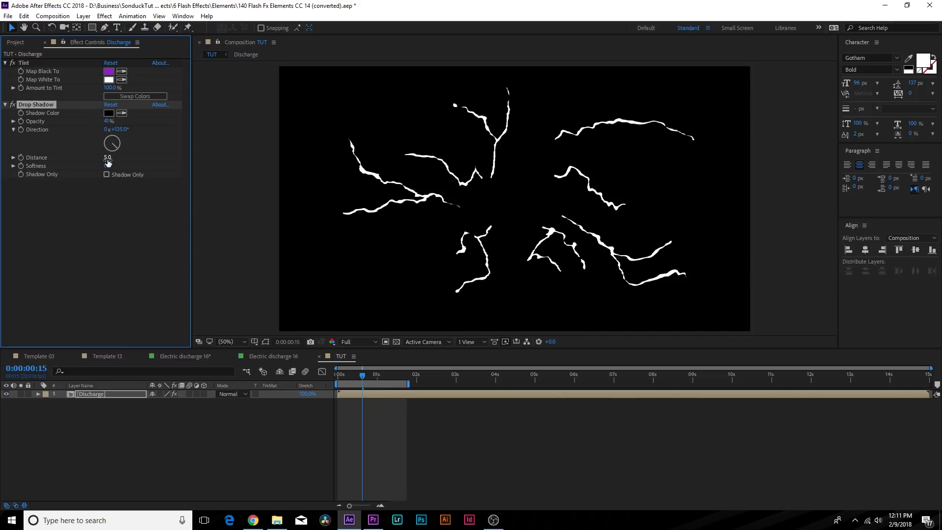
{"action": "mouse_move", "coordinate": [108, 158]}
{"action": "left_mouse_down"}
{"action": "mouse_move", "coordinate": [96, 160]}
{"action": "mouse_move", "coordinate": [118, 168]}
{"action": "left_mouse_up"}
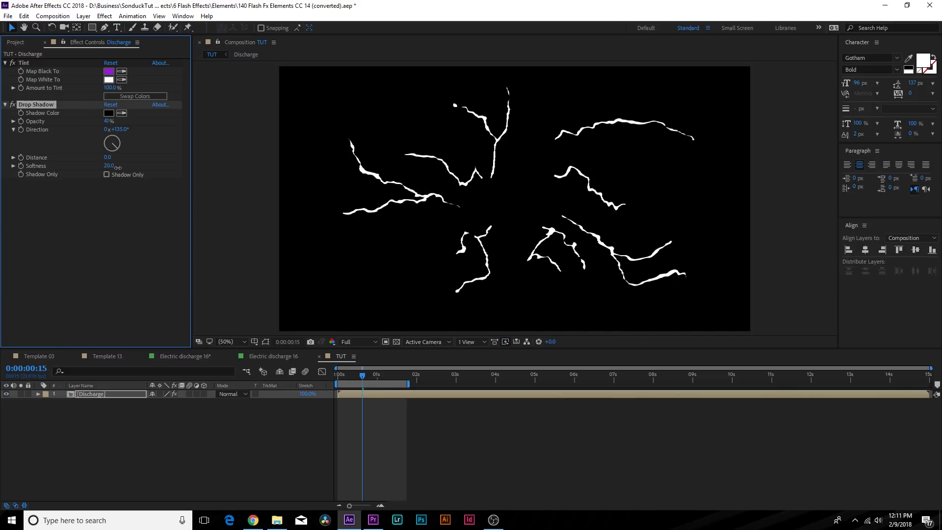
{"action": "left_click", "coordinate": [123, 115]}
{"action": "left_click", "coordinate": [110, 73]}
Duplicate the drop shadow and set the copy to 26% opacity and softness 98
{"action": "key", "text": "ctrl+d"}
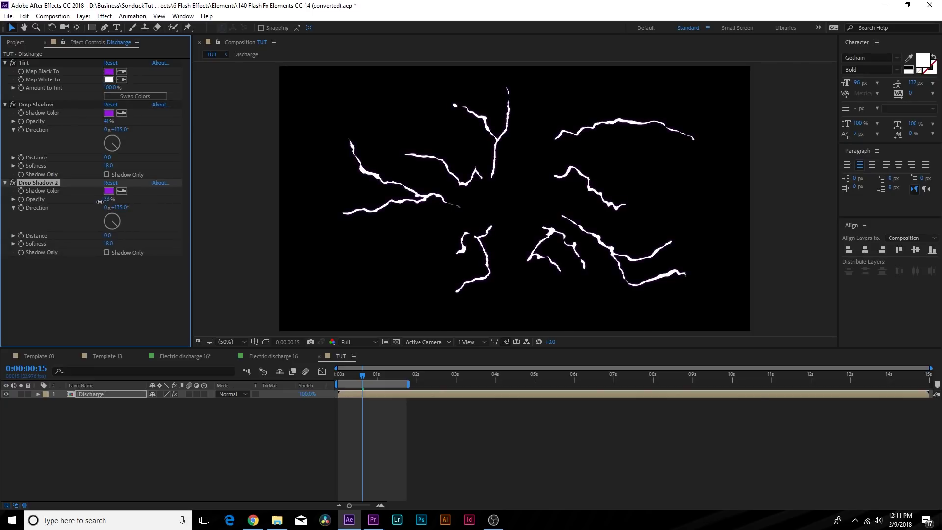
{"action": "left_click_drag", "start_coordinate": [99, 202], "coordinate": [95, 202]}
{"action": "left_click_drag", "start_coordinate": [109, 244], "coordinate": [154, 252]}
{"action": "left_click", "coordinate": [105, 16]}
Add a wide-radius Glow using A & B Colors, Sawtooth B>A looping and purple Color A, then preview
{"action": "mouse_move", "coordinate": [124, 241]}
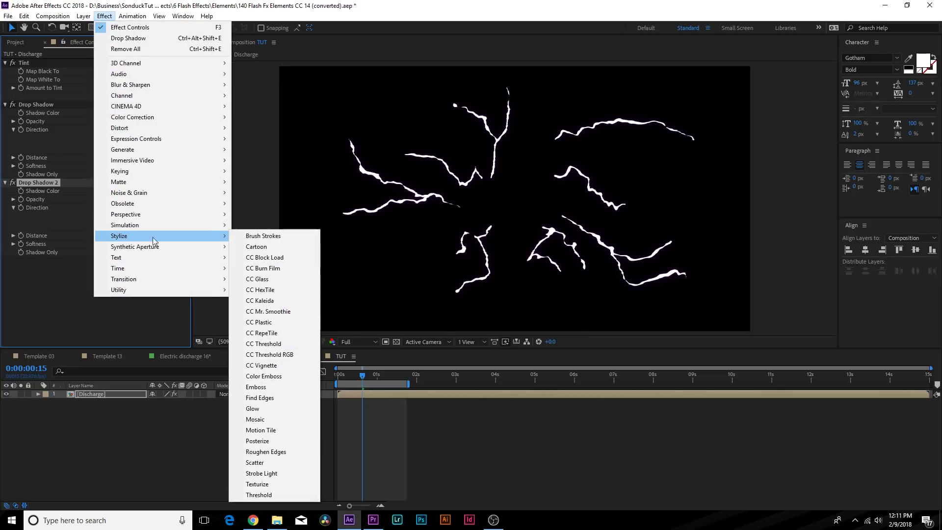
{"action": "left_click", "coordinate": [260, 407]}
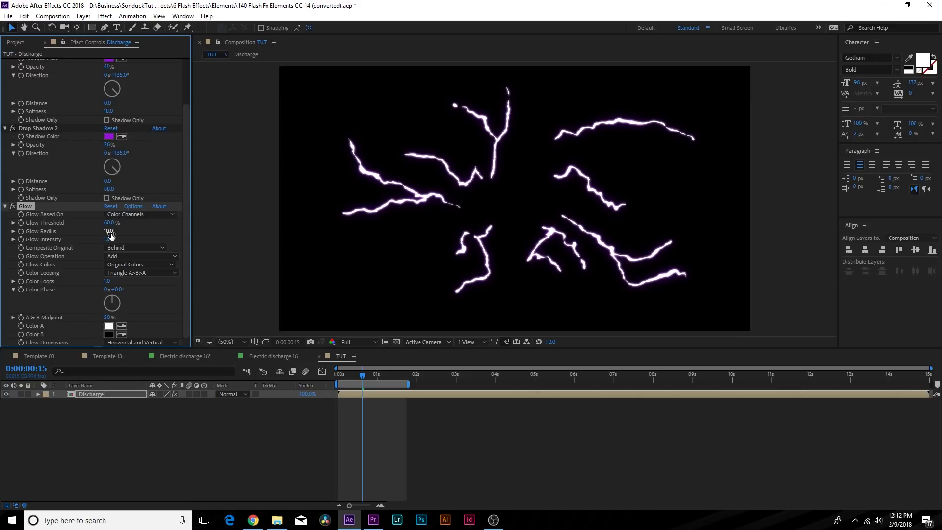
{"action": "left_click_drag", "start_coordinate": [111, 233], "coordinate": [184, 238]}
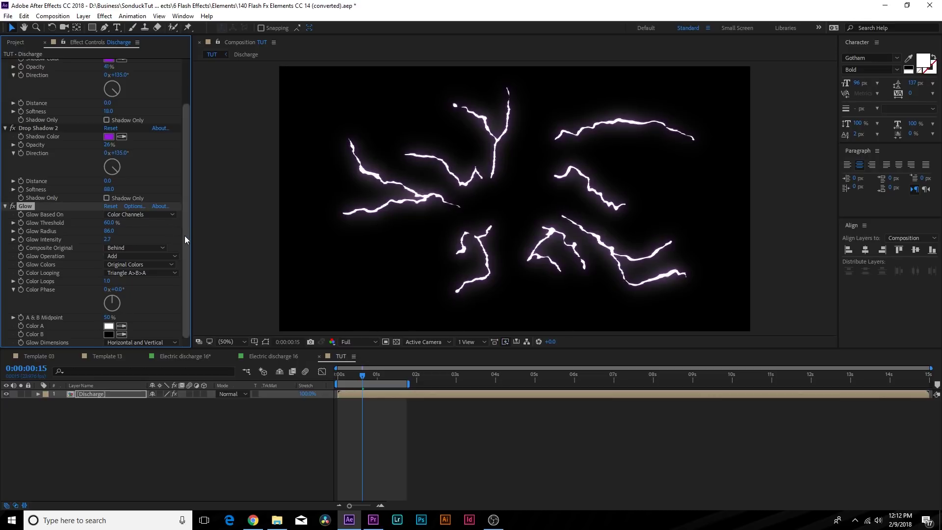
{"action": "left_click", "coordinate": [130, 264]}
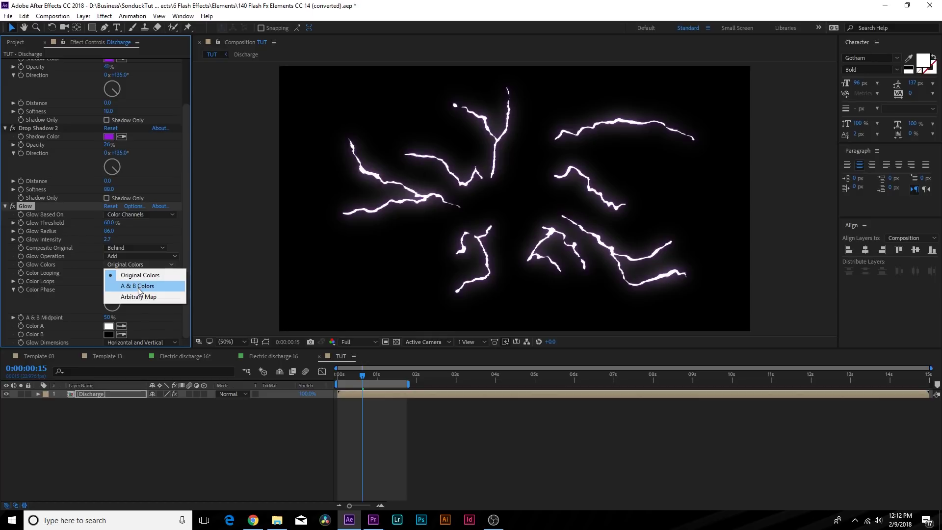
{"action": "left_click", "coordinate": [136, 287]}
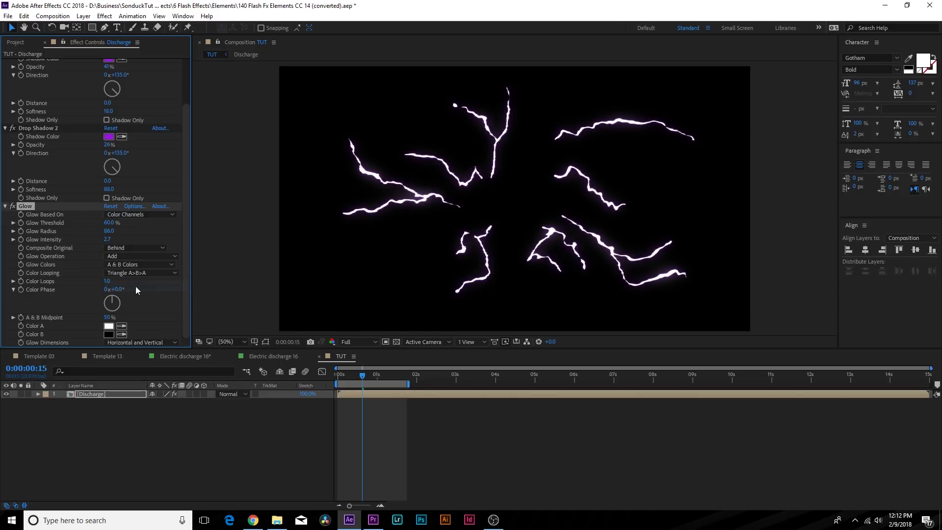
{"action": "left_click", "coordinate": [113, 272]}
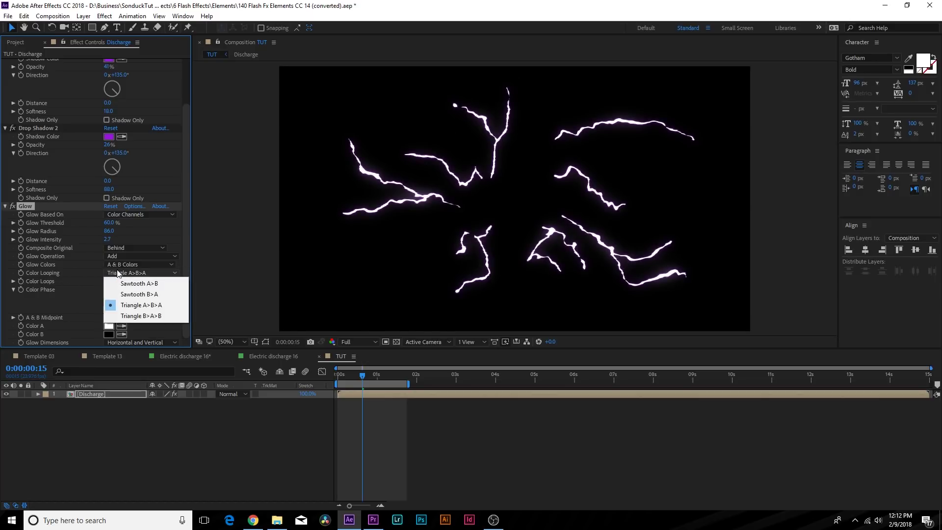
{"action": "left_click", "coordinate": [139, 295]}
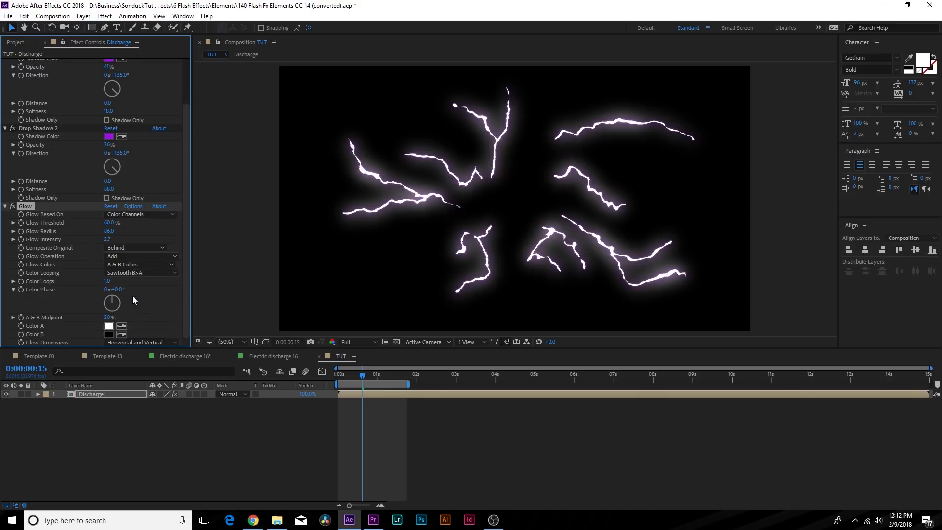
{"action": "left_click", "coordinate": [121, 326]}
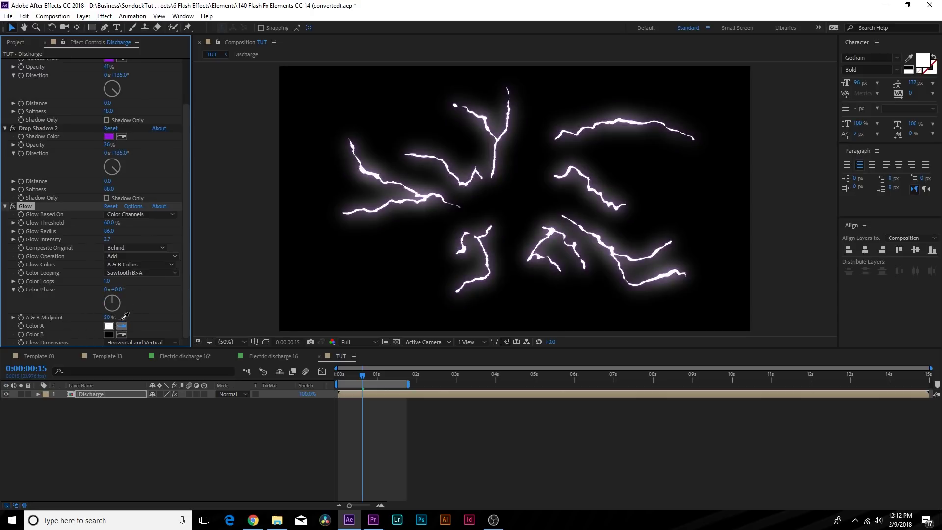
{"action": "left_click", "coordinate": [111, 135]}
{"action": "left_click", "coordinate": [363, 382]}
{"action": "key", "text": "space"}
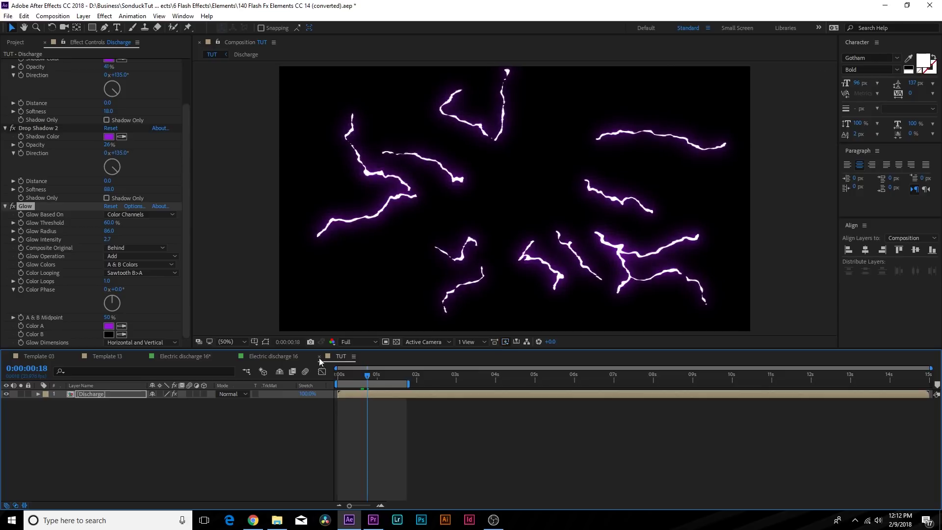
Review the Electric discharge 16 and TUT animations, then switch to the Template 03 comp
{"action": "left_click", "coordinate": [270, 358]}
{"action": "left_click_drag", "start_coordinate": [436, 374], "coordinate": [540, 380]}
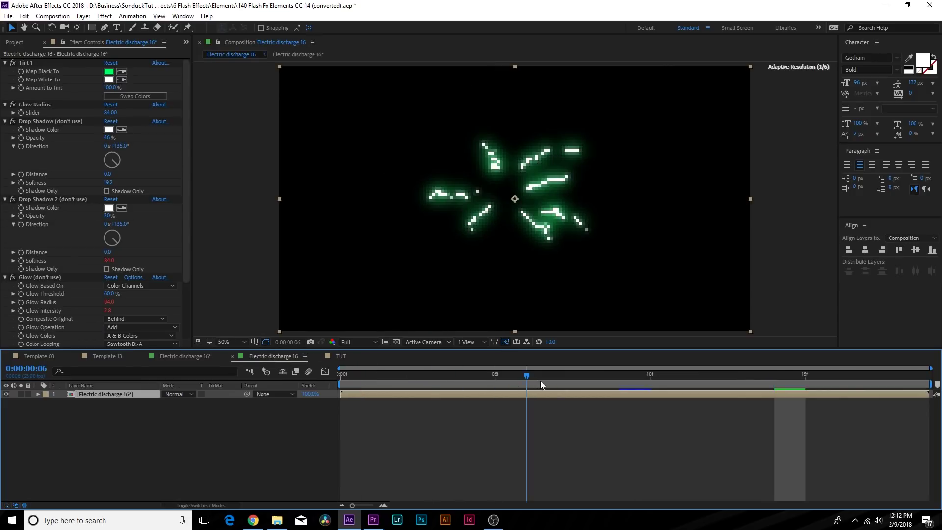
{"action": "left_click", "coordinate": [342, 356]}
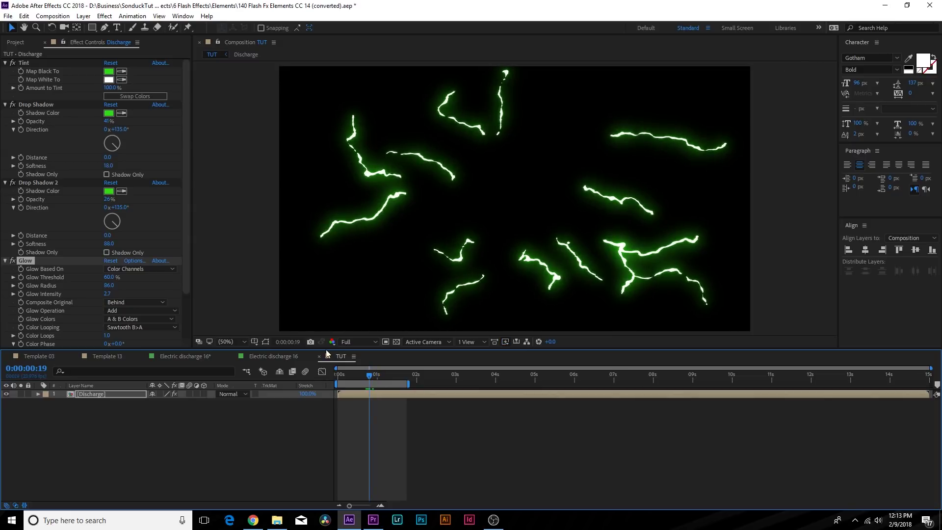
{"action": "key", "text": "space"}
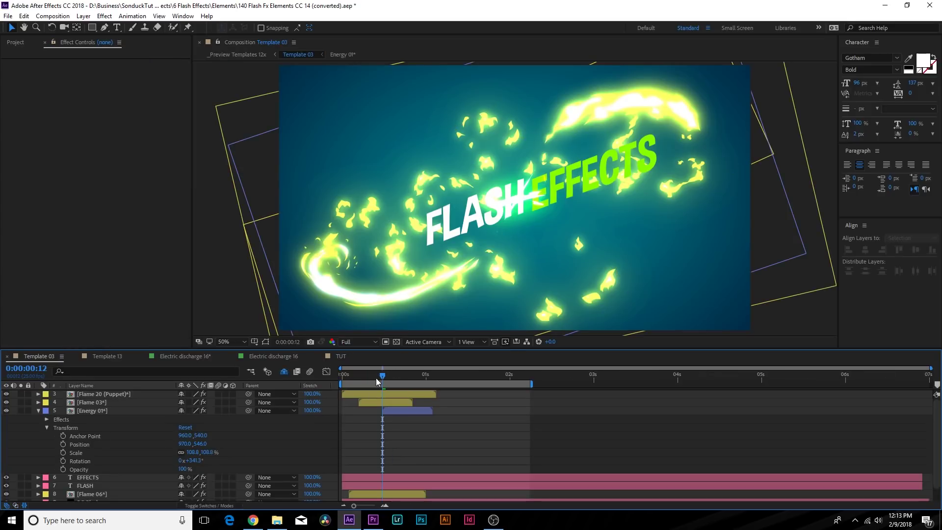
{"action": "left_click", "coordinate": [395, 376]}
{"action": "left_click_drag", "start_coordinate": [396, 377], "coordinate": [392, 378]}
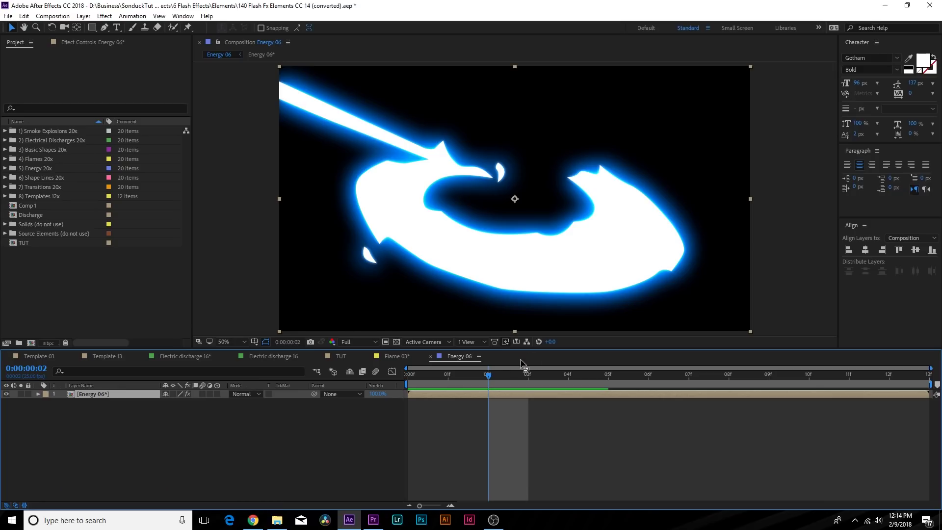
Advance the Energy 06 animation frame by frame and review its effect settings
{"action": "key", "text": "Page_Down"}
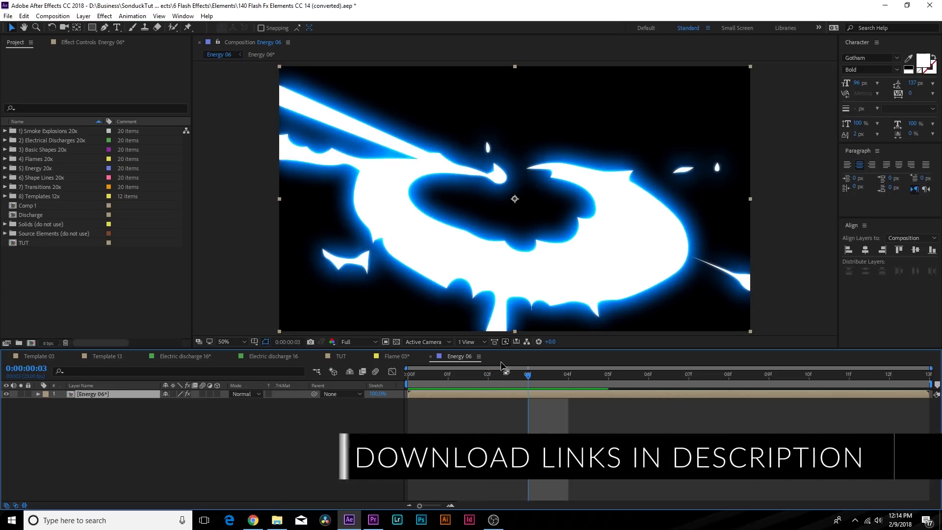
{"action": "left_click", "coordinate": [102, 45]}
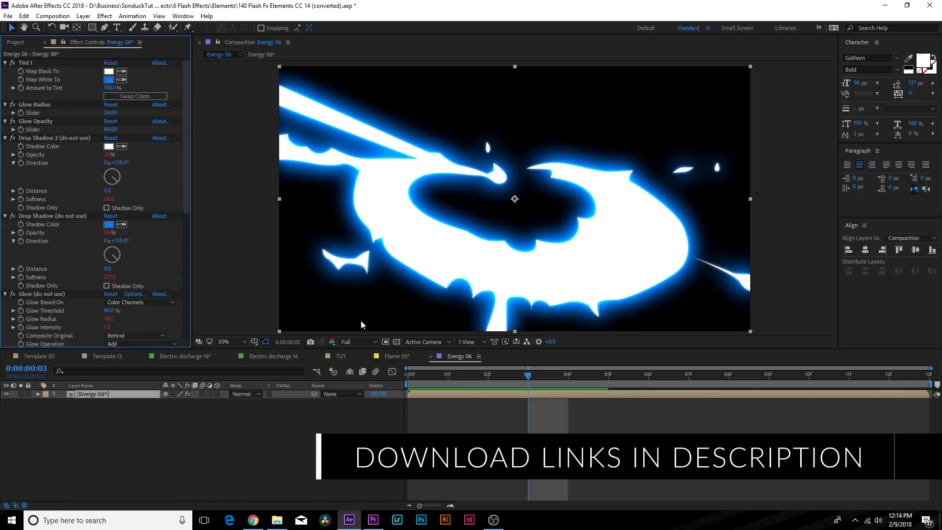
{"action": "left_click", "coordinate": [223, 429]}
{"action": "left_click_drag", "start_coordinate": [437, 375], "coordinate": [555, 376]}
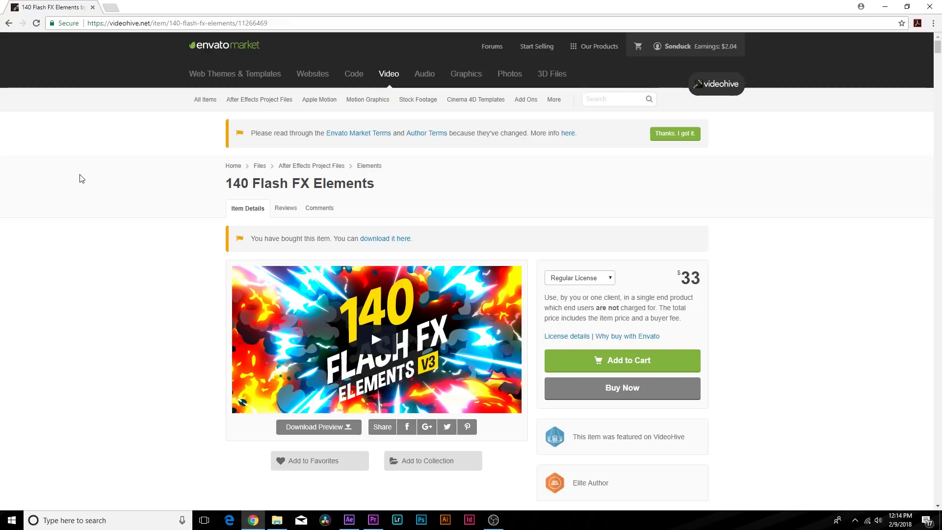